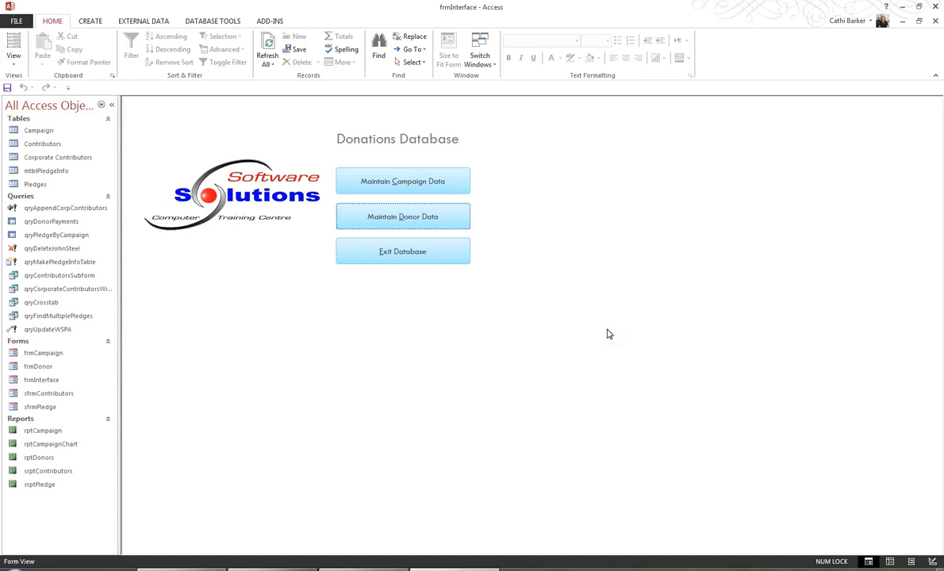
# In frmInterface's Design view, place a combo box below the logo and choose to type in its values
pyautogui.click(18, 67)
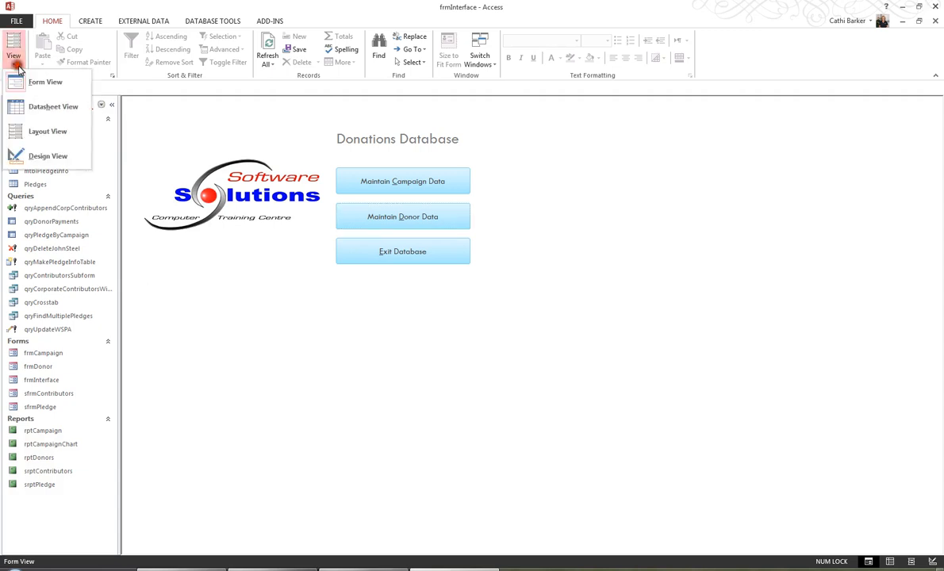
pyautogui.click(48, 156)
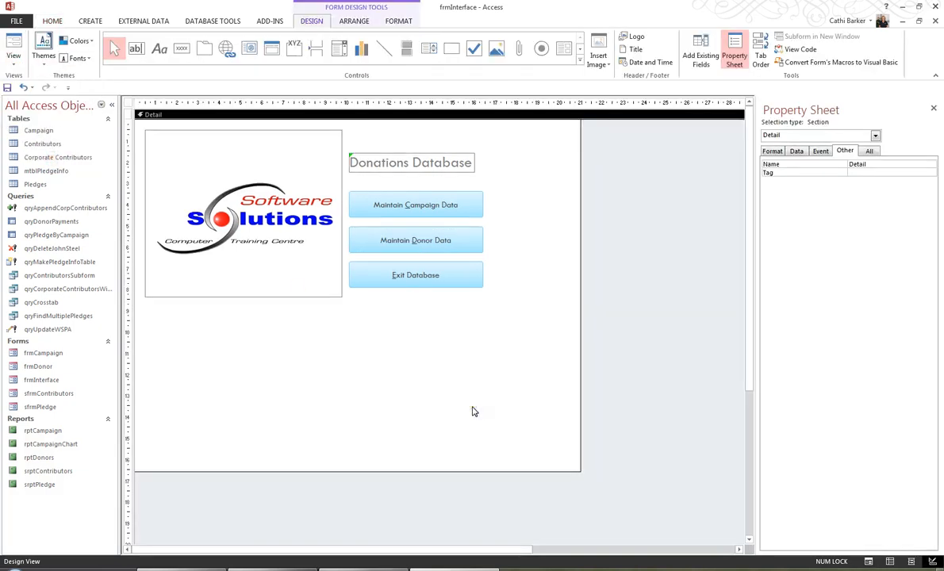
pyautogui.click(339, 50)
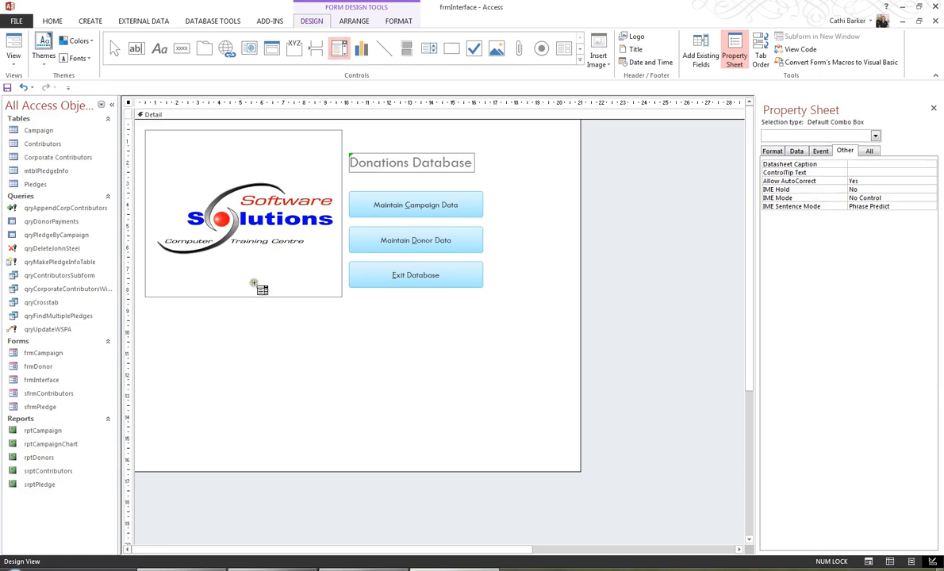
pyautogui.click(234, 305)
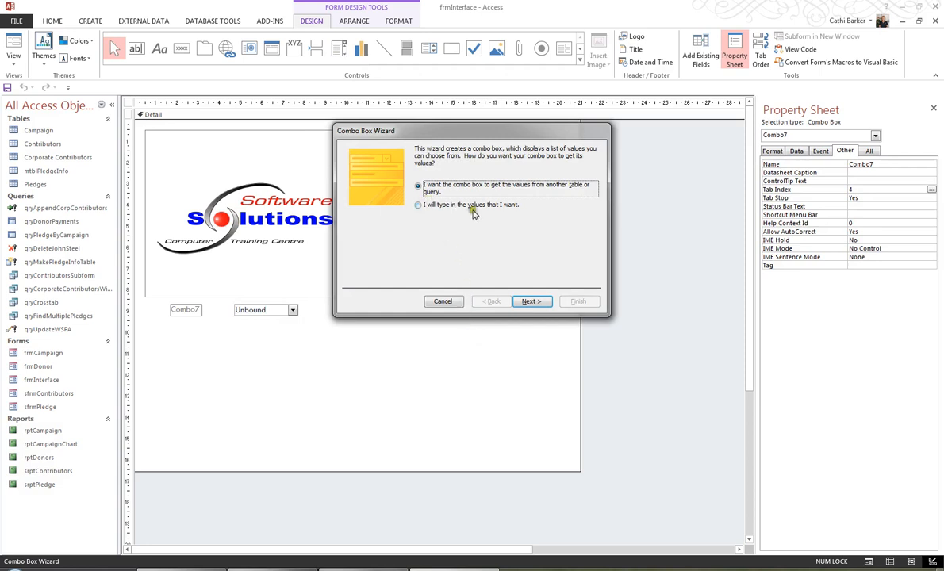
pyautogui.click(420, 205)
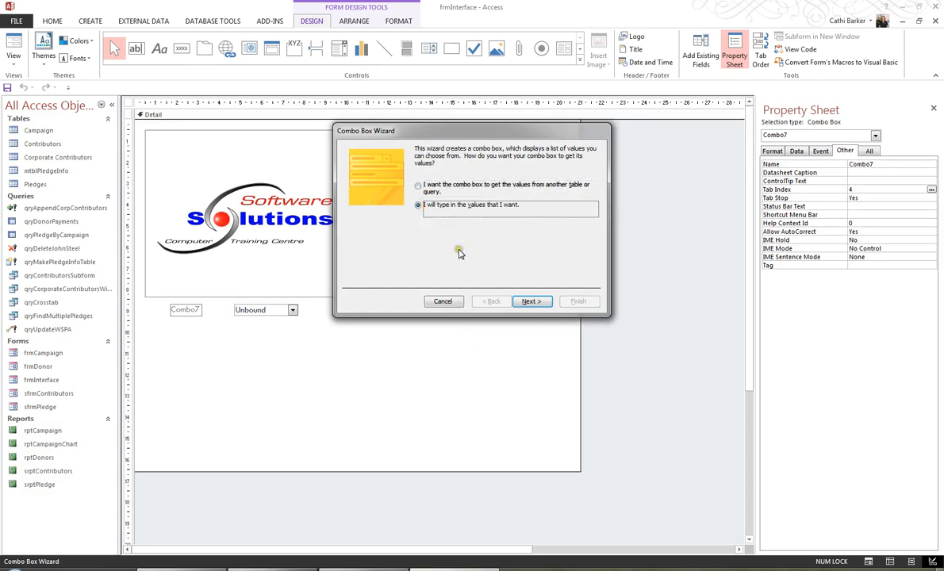
pyautogui.click(547, 303)
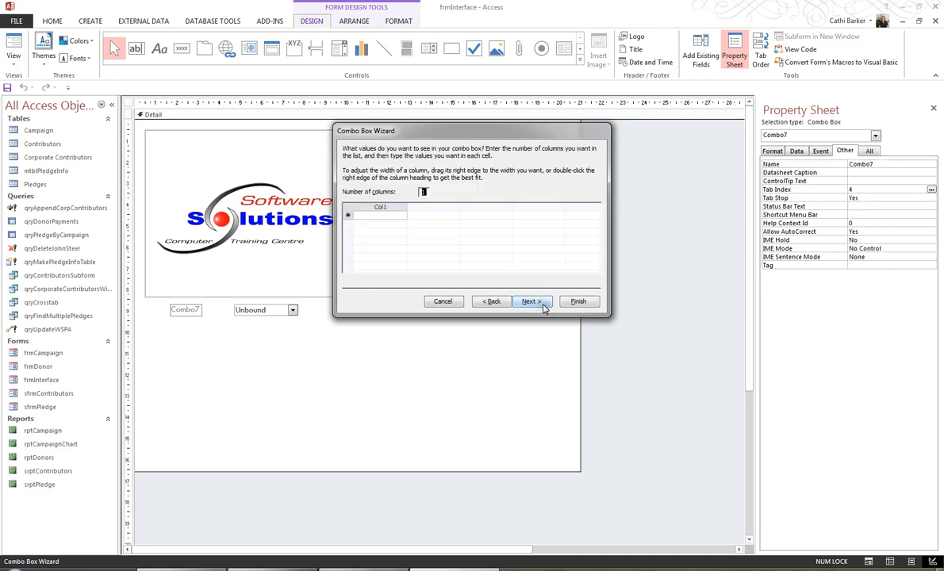
# Give the combo box's value list two columns and enter 1 and Donor Payments as the first row
pyautogui.click(380, 216)
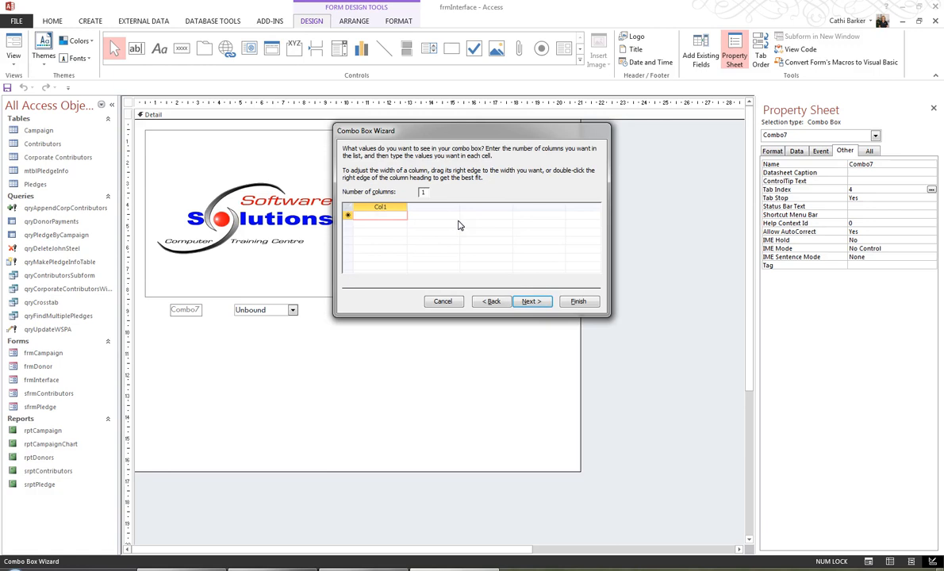
pyautogui.write('1')
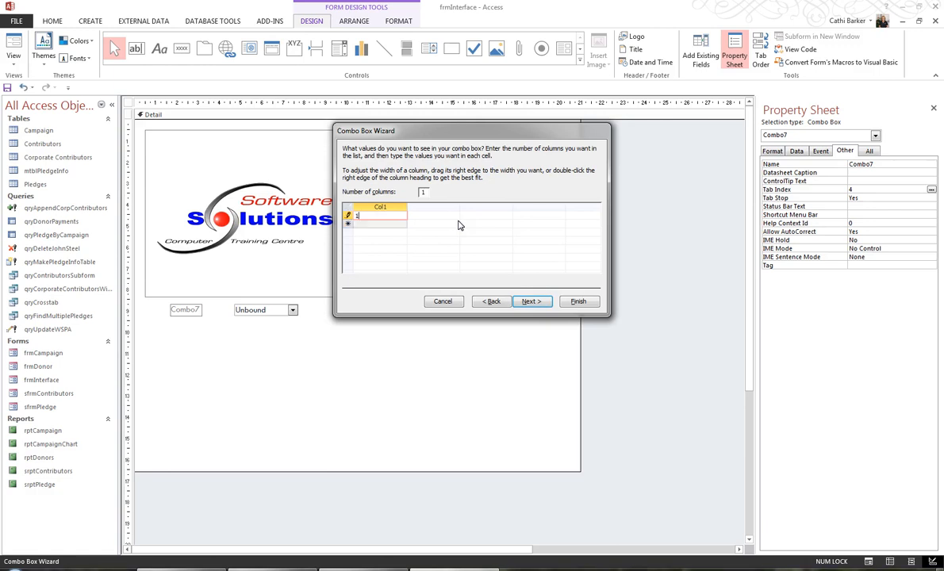
pyautogui.doubleClick(425, 192)
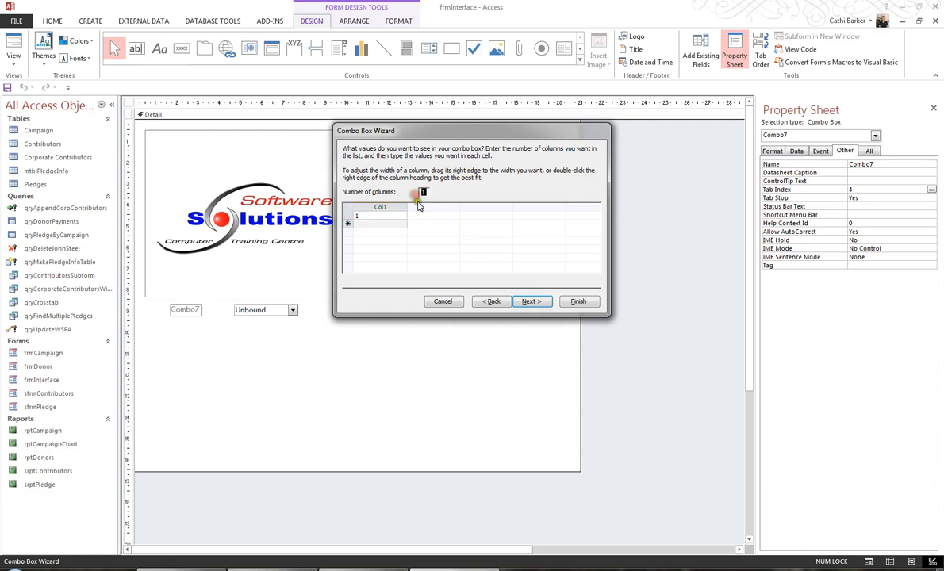
pyautogui.write('2')
pyautogui.click(385, 216)
pyautogui.click(427, 216)
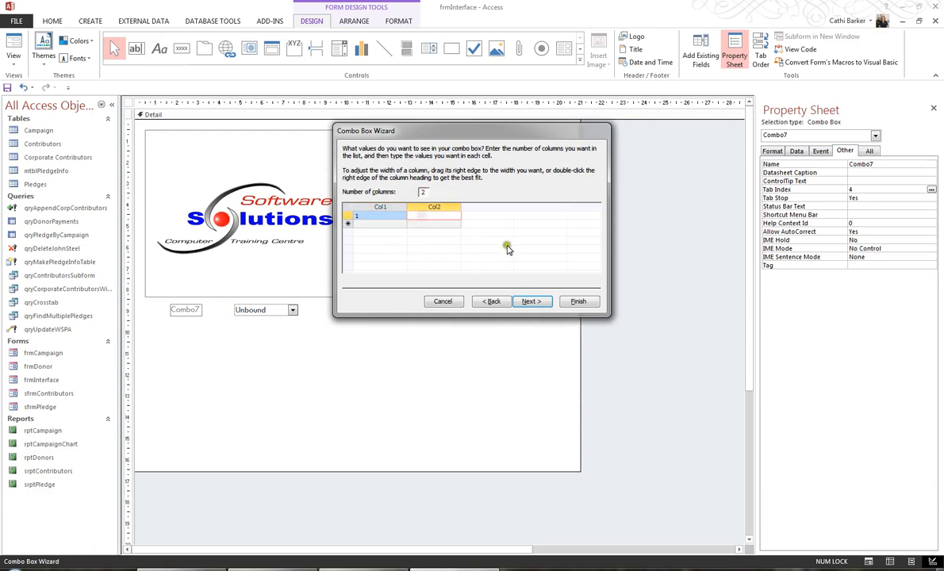
pyautogui.write('Donor Payments')
# Enter 2 and Pledge By Campaign as the second row and narrow the list's first column
pyautogui.click(375, 225)
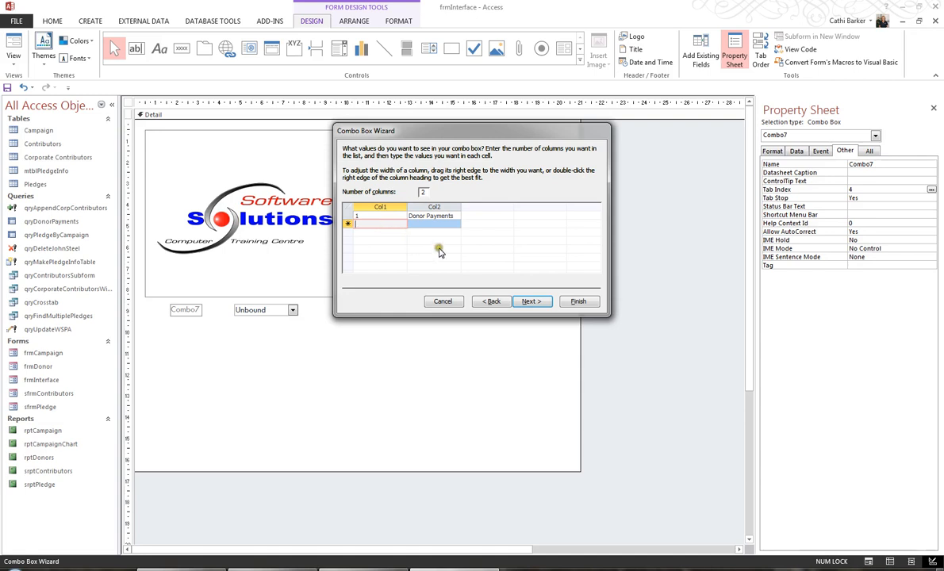
pyautogui.write('2')
pyautogui.click(428, 225)
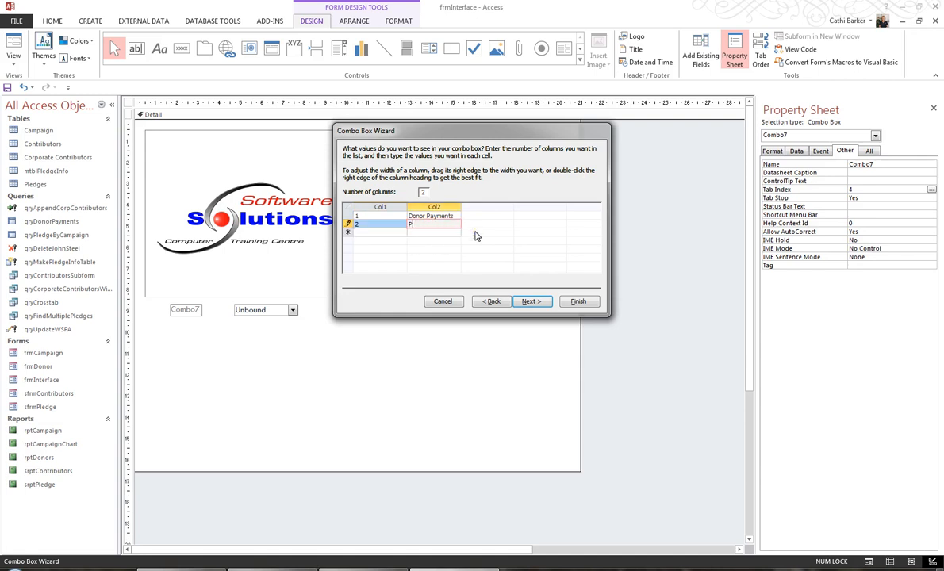
pyautogui.write('Pledge B')
pyautogui.write('y Campaign')
pyautogui.moveTo(404, 208); pyautogui.dragTo(439, 207)
pyautogui.click(403, 233)
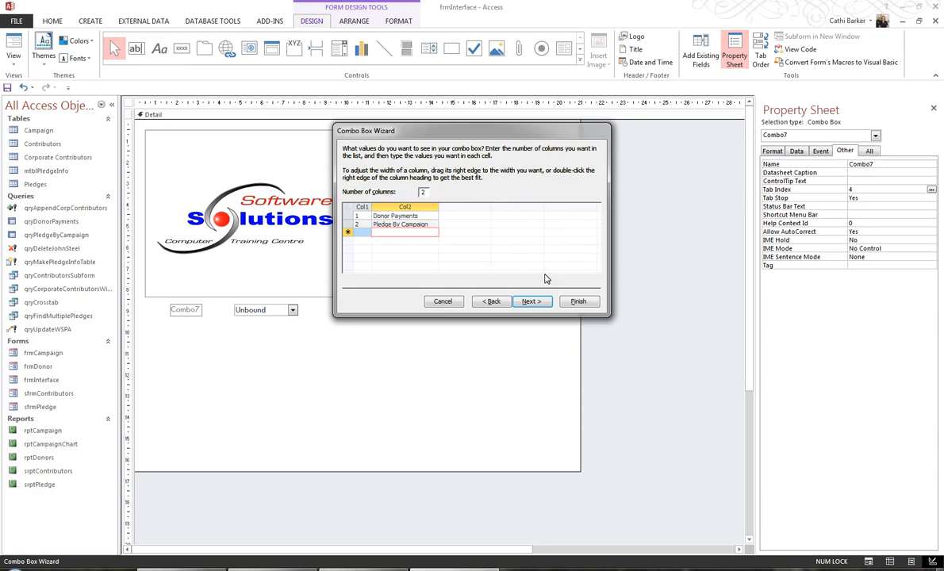
# Keep Col1 as the value to store and finish the combo box with the label "Choose a Query"
pyautogui.click(525, 302)
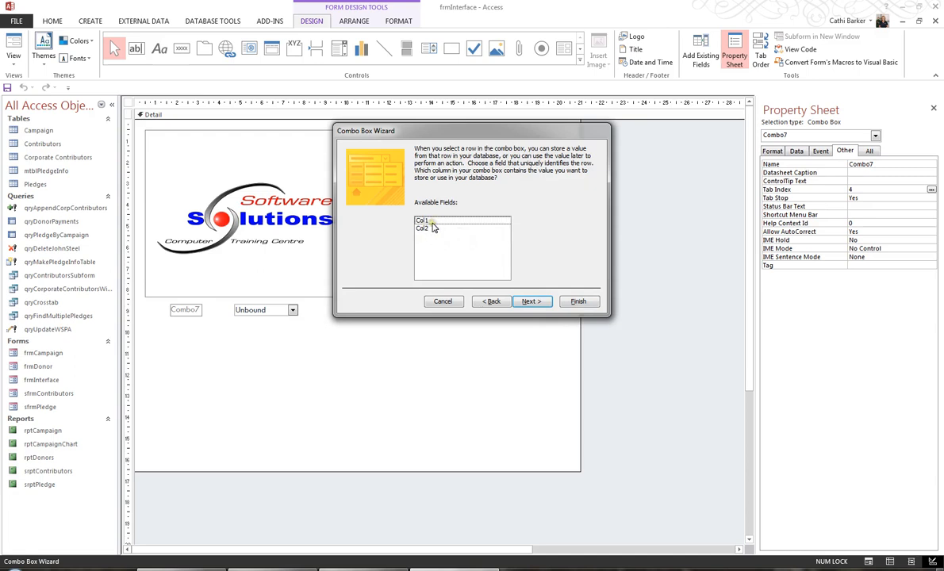
pyautogui.click(534, 305)
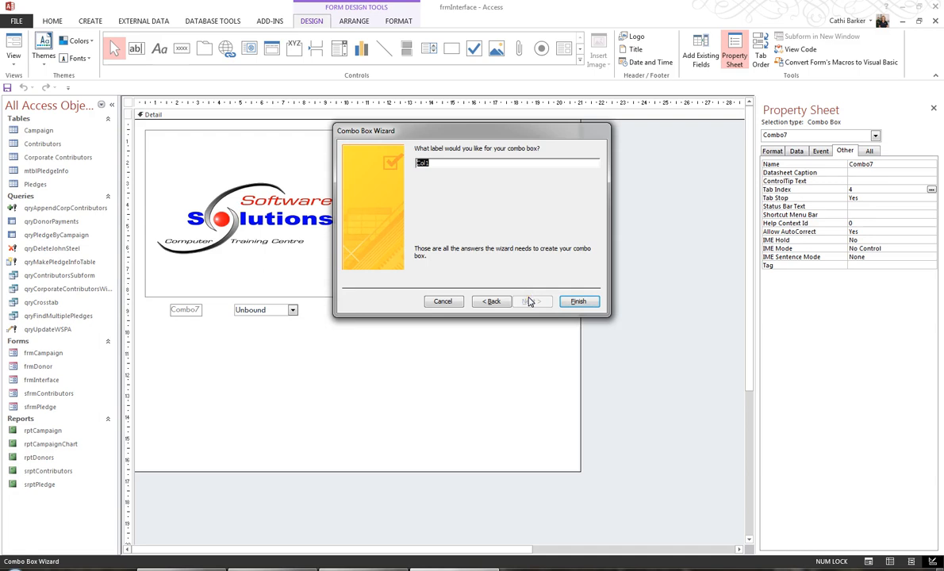
pyautogui.write('Choose a Query')
pyautogui.click(578, 301)
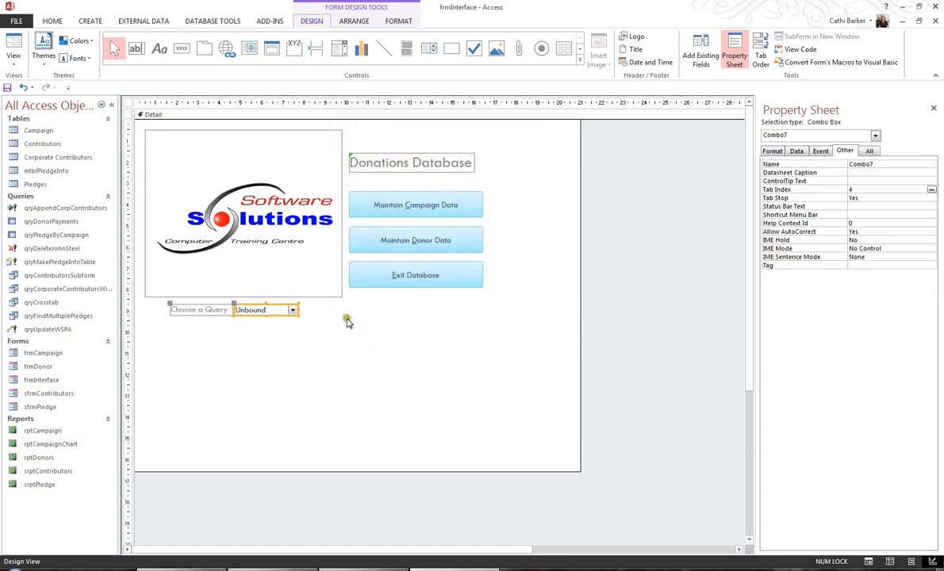
# Rename the new combo box as Query Combo in its properties
pyautogui.rightClick(283, 311)
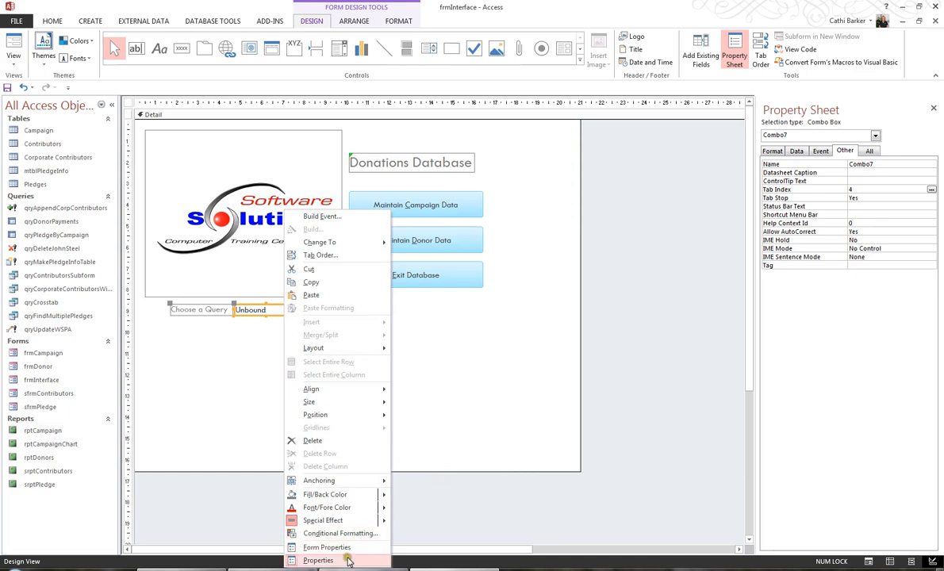
pyautogui.click(318, 560)
pyautogui.rightClick(272, 310)
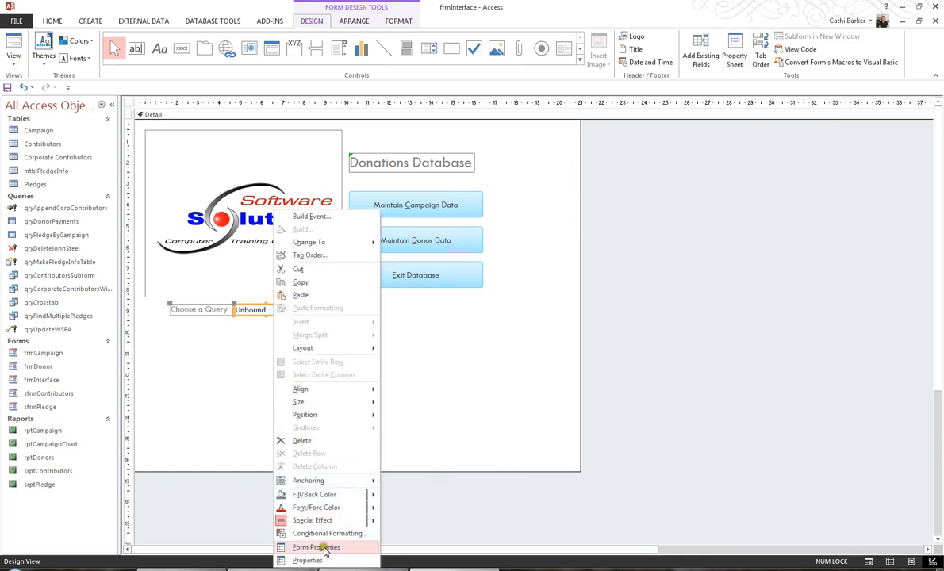
pyautogui.click(322, 559)
pyautogui.doubleClick(880, 163)
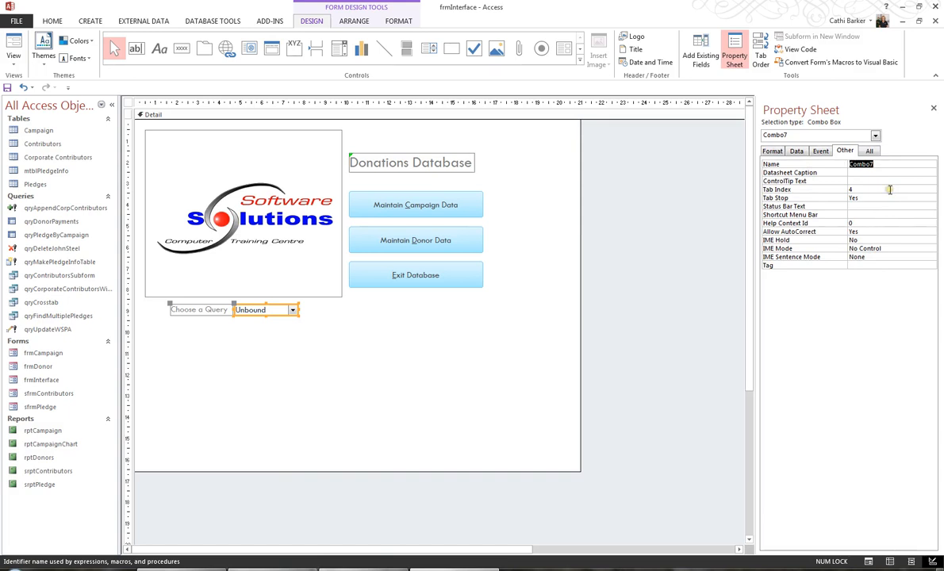
pyautogui.write('Query Comb')
# Hide the combo box's first column by setting its column widths to 0;4 cm
pyautogui.click(869, 151)
pyautogui.click(793, 222)
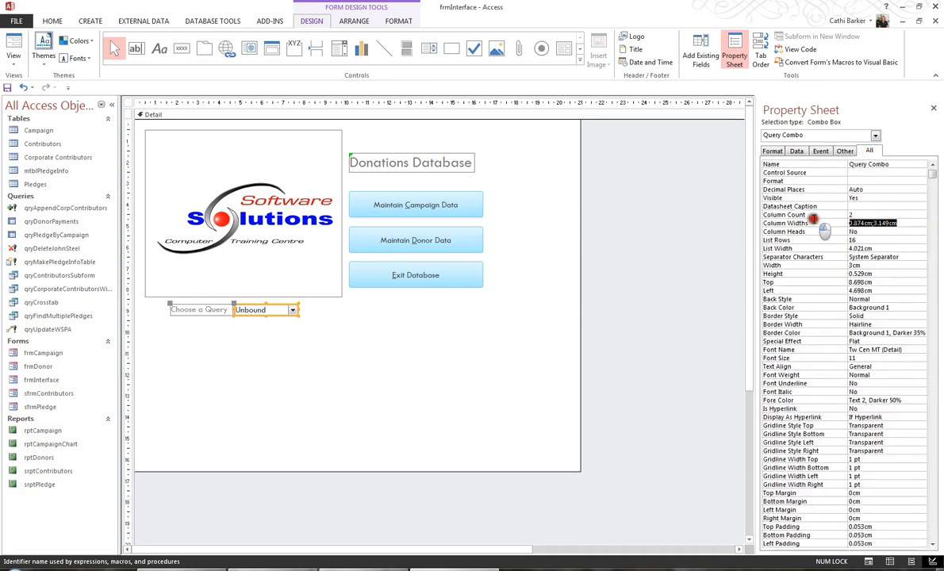
pyautogui.write('0;4')
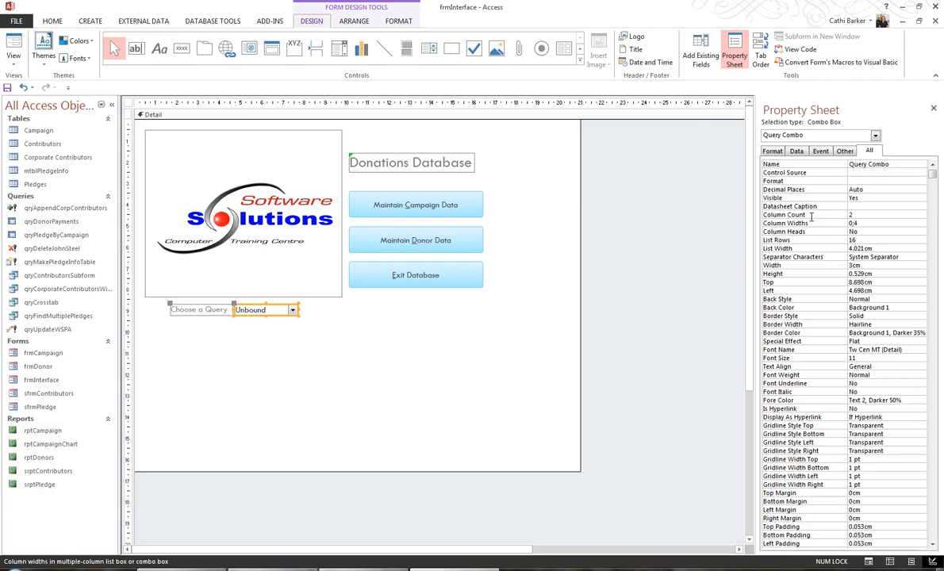
pyautogui.press('Return')
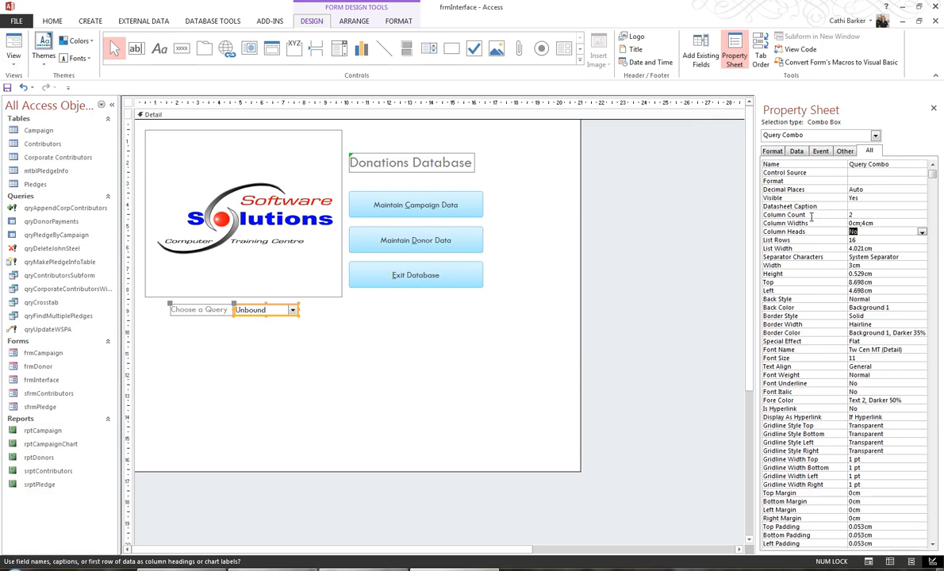
# Check the Choose a Query list's entries in Form view and return to Design view
pyautogui.click(23, 51)
pyautogui.click(281, 286)
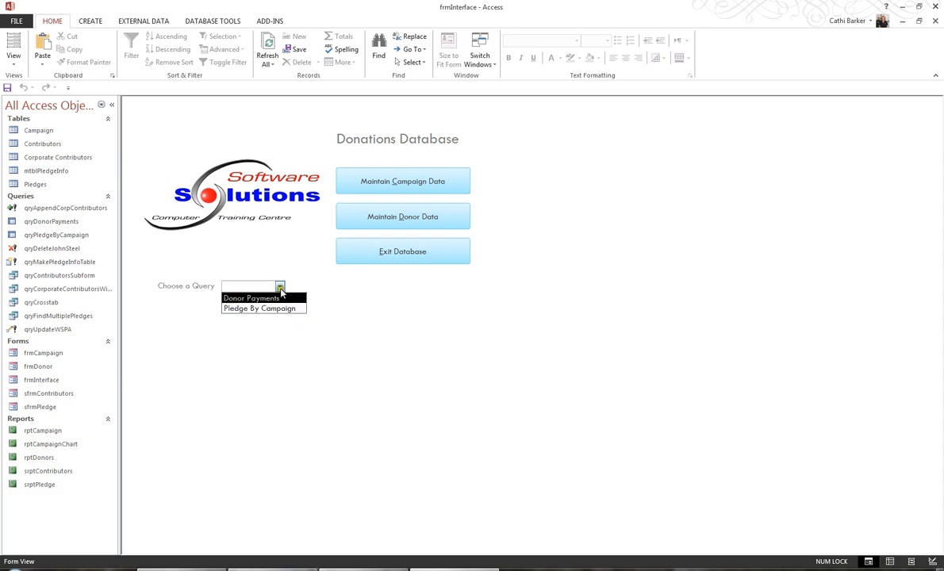
pyautogui.click(280, 286)
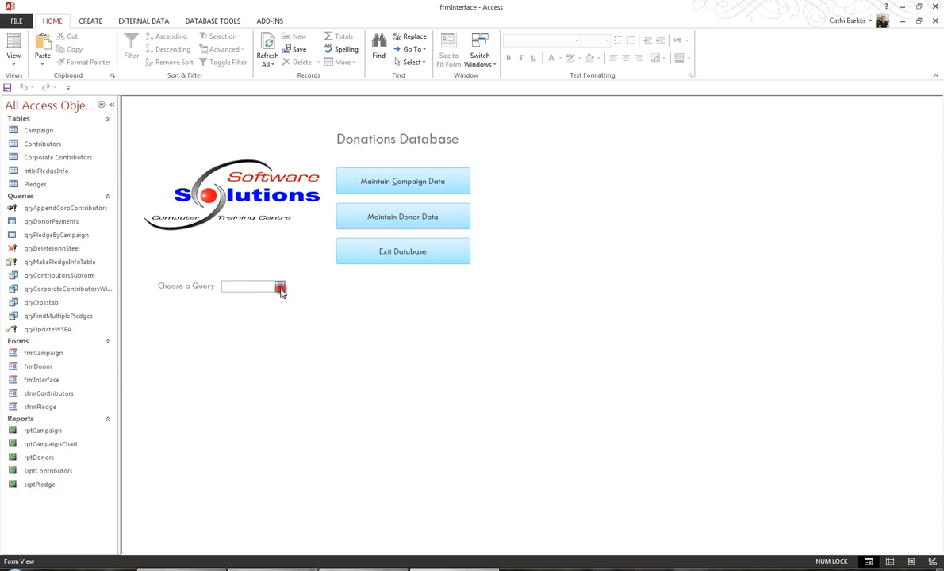
pyautogui.click(19, 70)
pyautogui.click(46, 158)
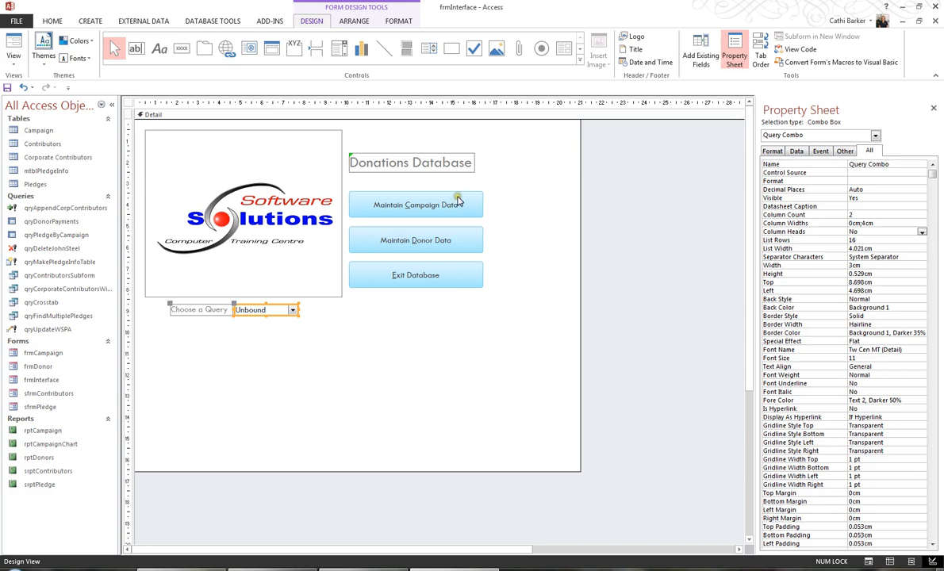
# Create a new macro and add an If block with the condition [Query Combo]=1
pyautogui.click(87, 21)
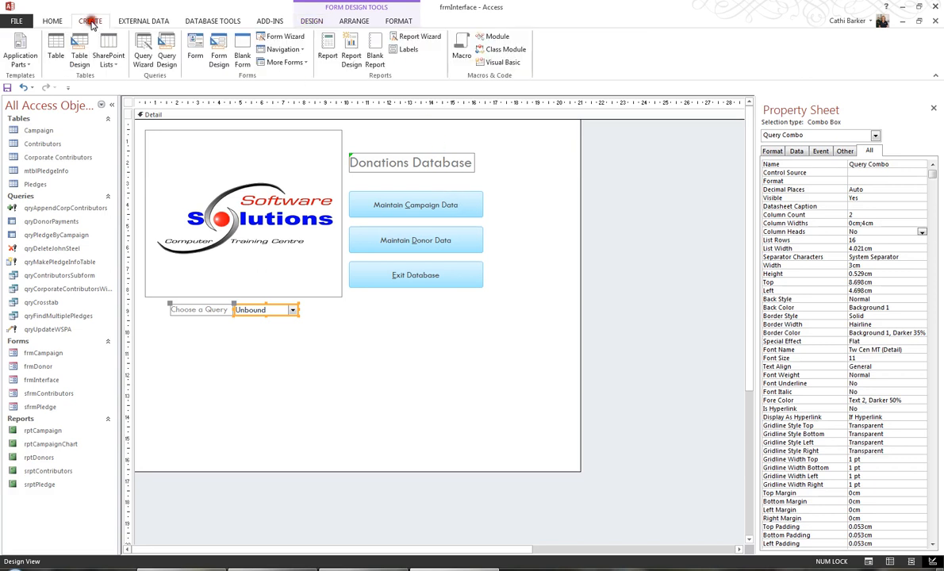
pyautogui.click(463, 56)
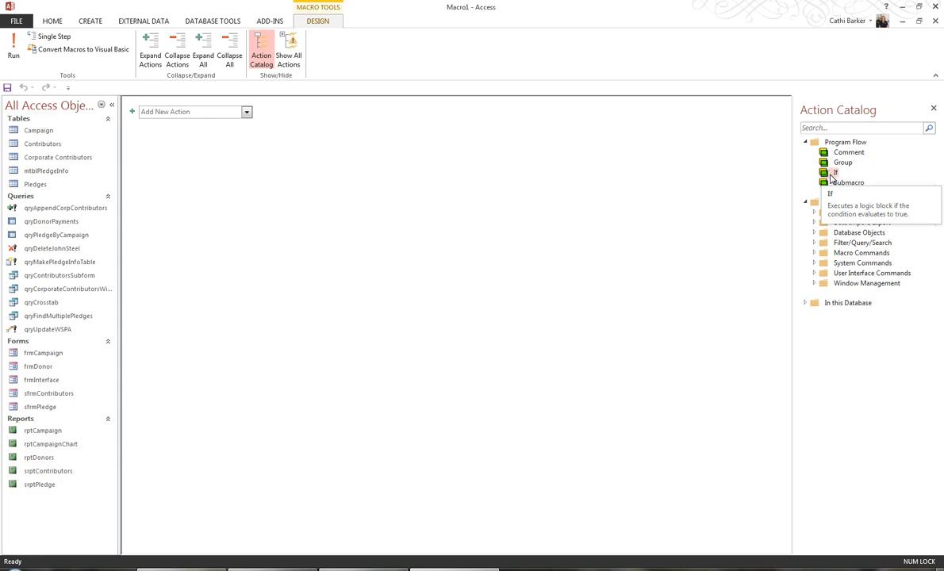
pyautogui.click(263, 57)
pyautogui.click(263, 57)
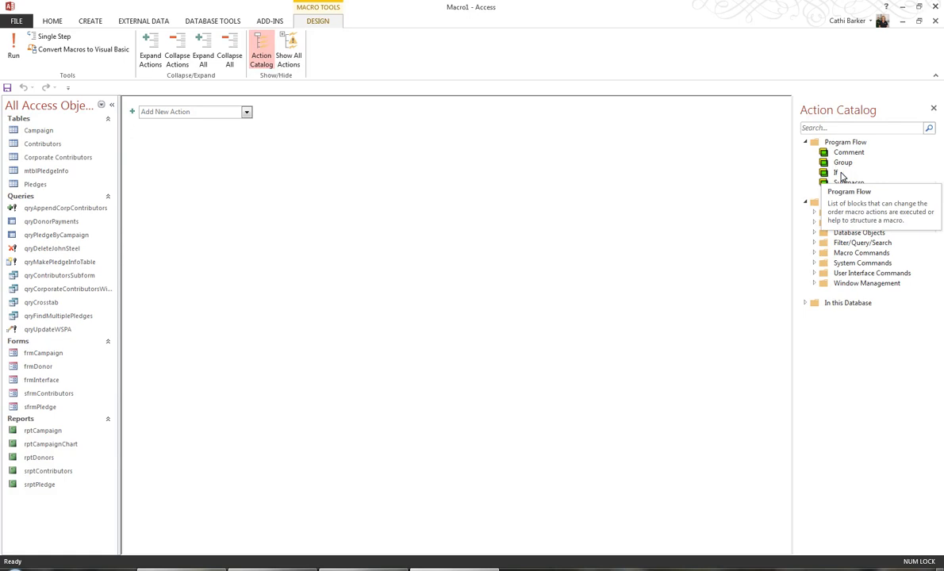
pyautogui.moveTo(842, 176); pyautogui.dragTo(321, 128)
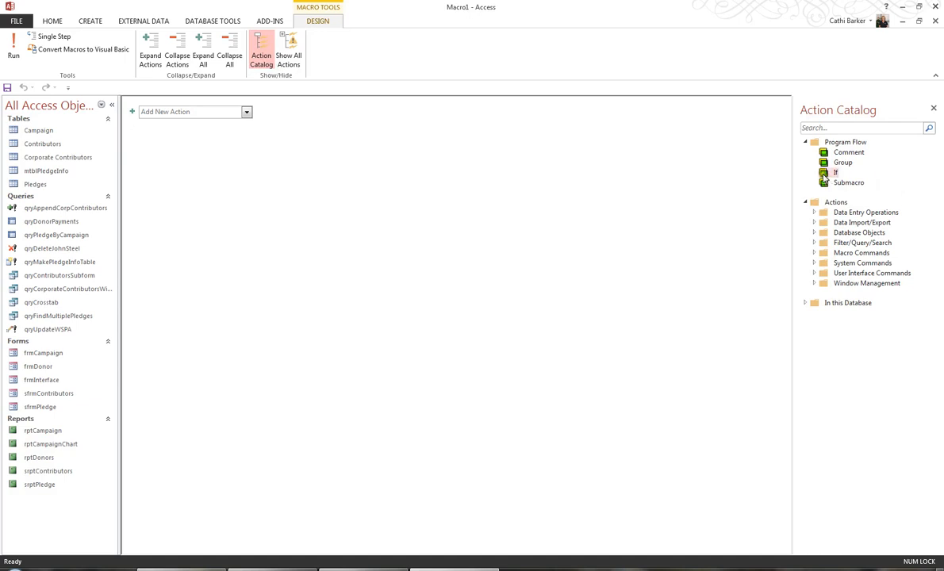
pyautogui.moveTo(835, 172); pyautogui.dragTo(407, 144)
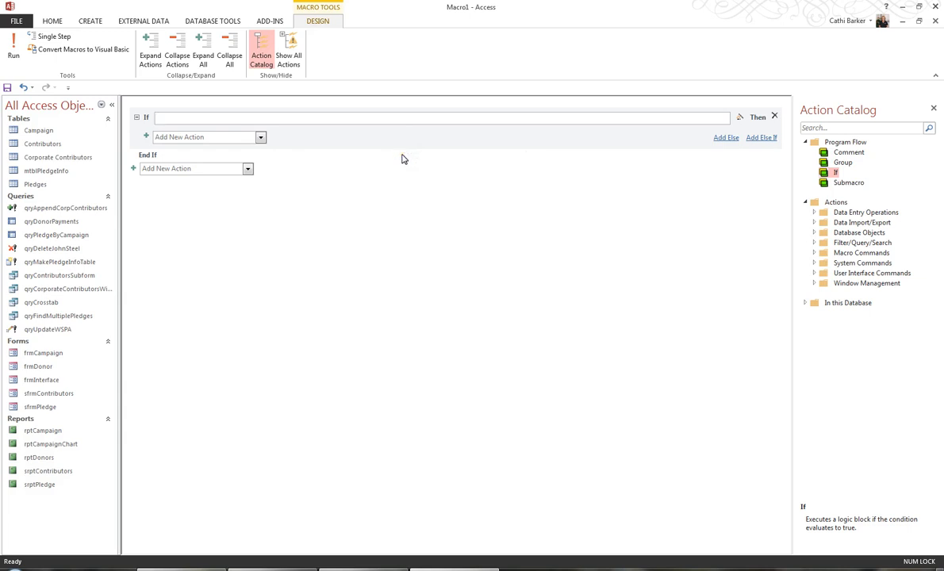
pyautogui.write('uery Combo]=1')
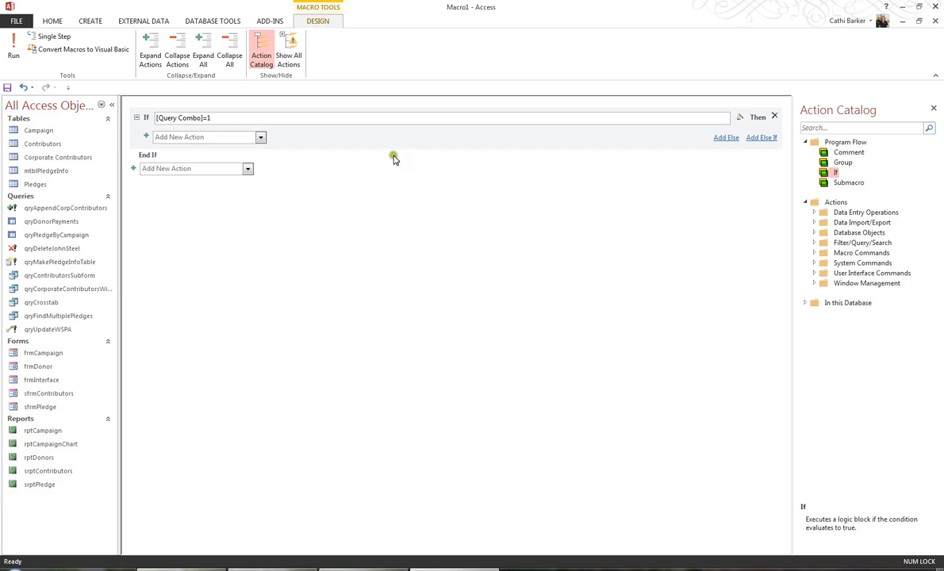
# Add an OpenQuery action for qryDonorPayments inside the If block for [Query Combo]=1
pyautogui.click(261, 137)
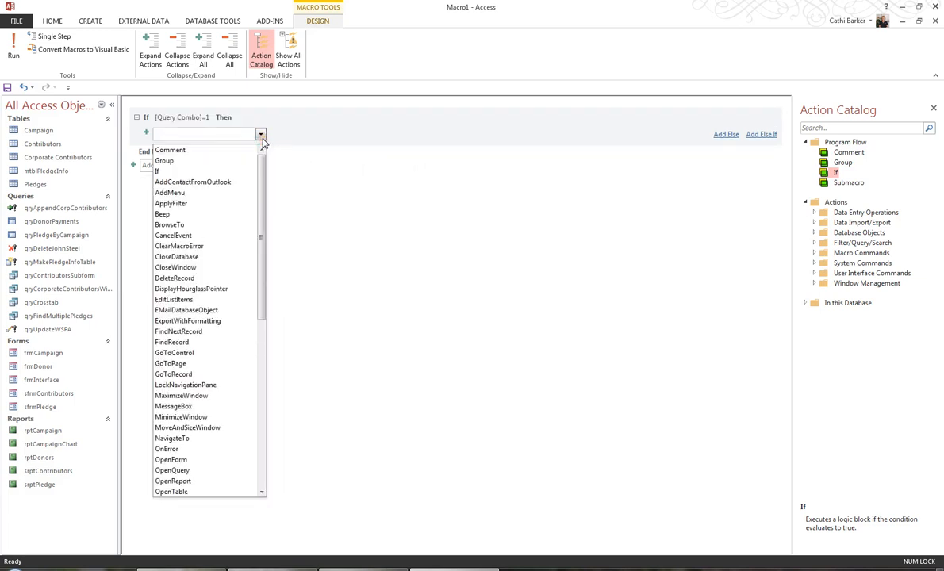
pyautogui.write('or')
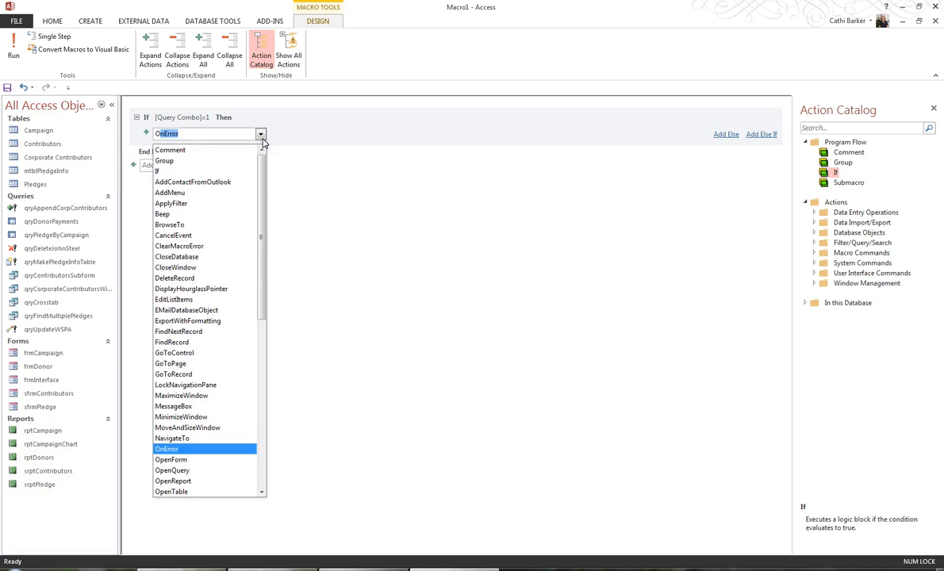
pyautogui.click(166, 469)
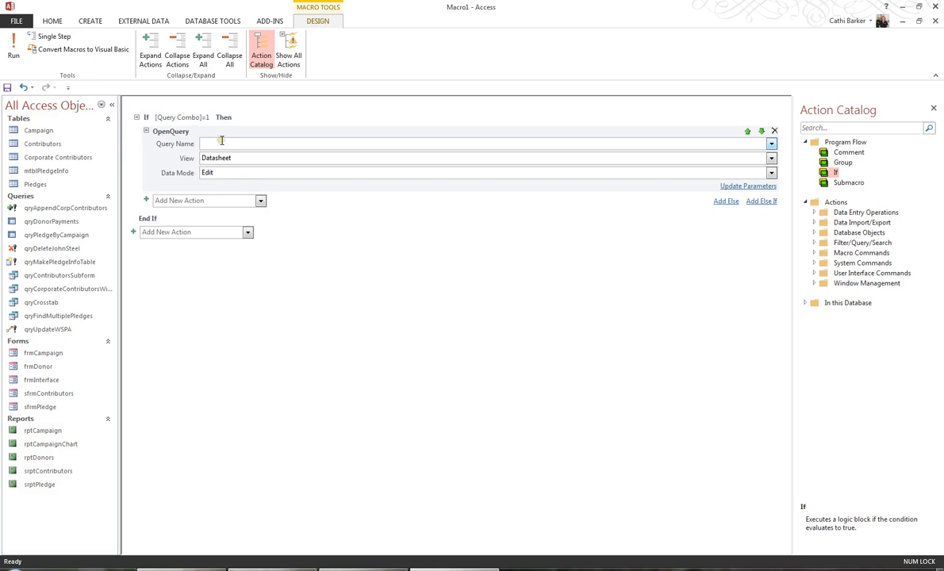
pyautogui.click(772, 144)
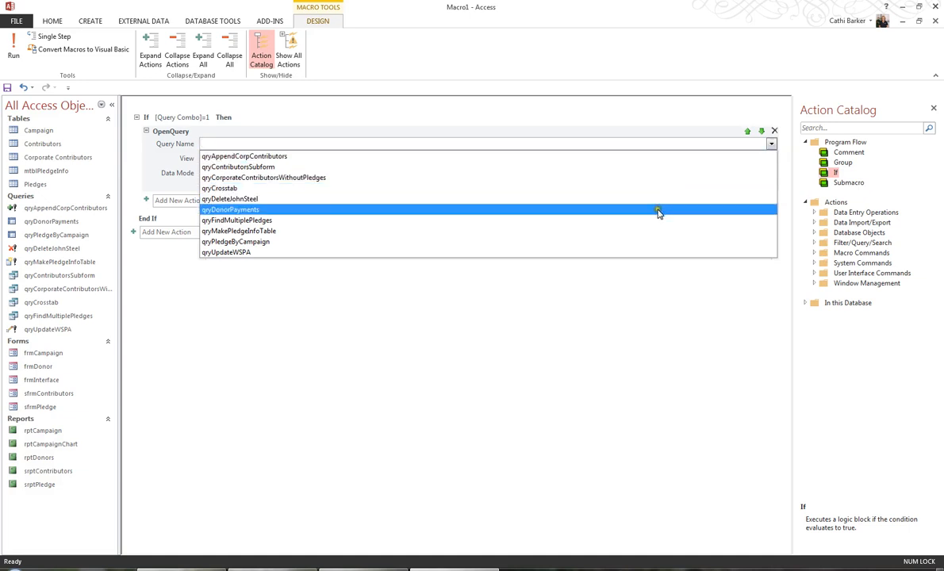
pyautogui.click(658, 210)
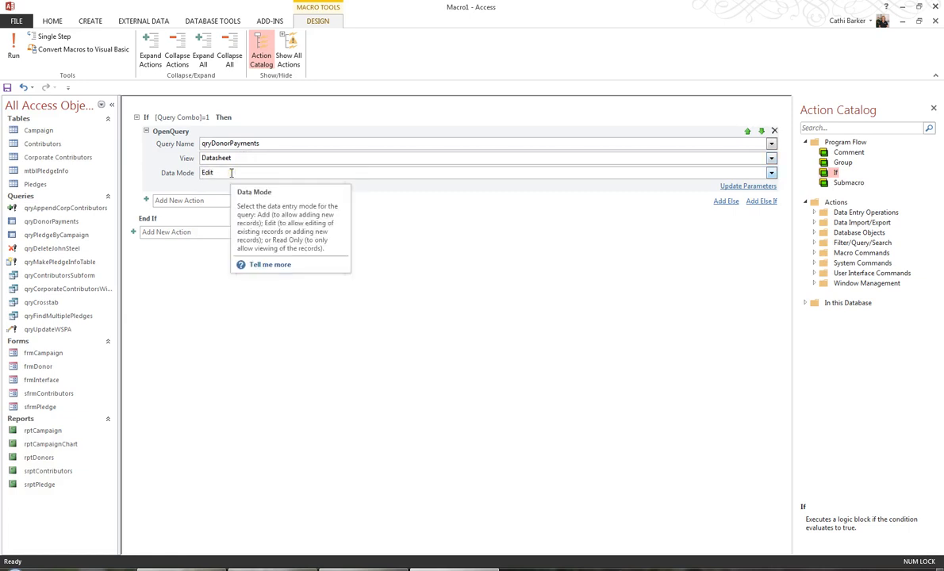
# Add an Else If branch with the condition [Query Combo]=2 and an OpenQuery action for qryPledgeByCampaign
pyautogui.click(757, 201)
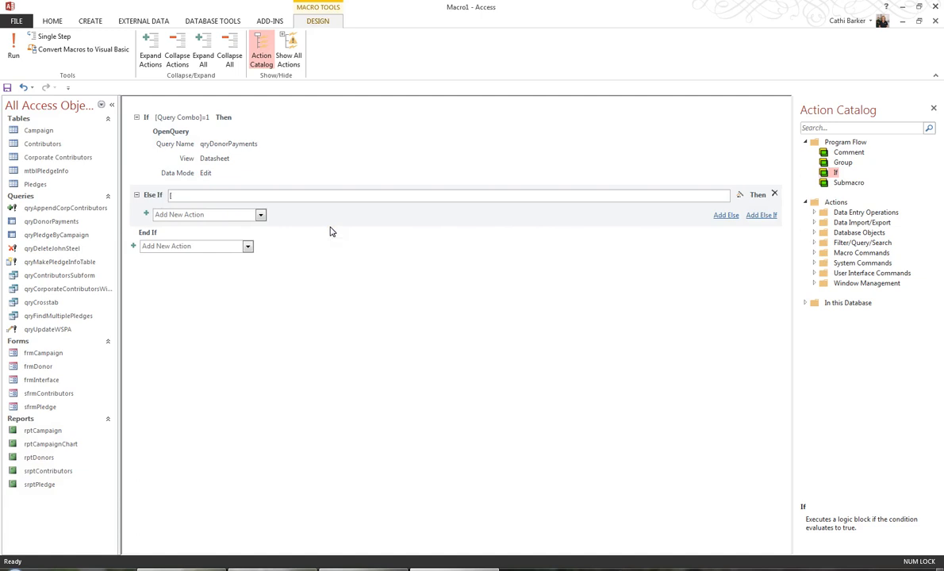
pyautogui.write('[Qu')
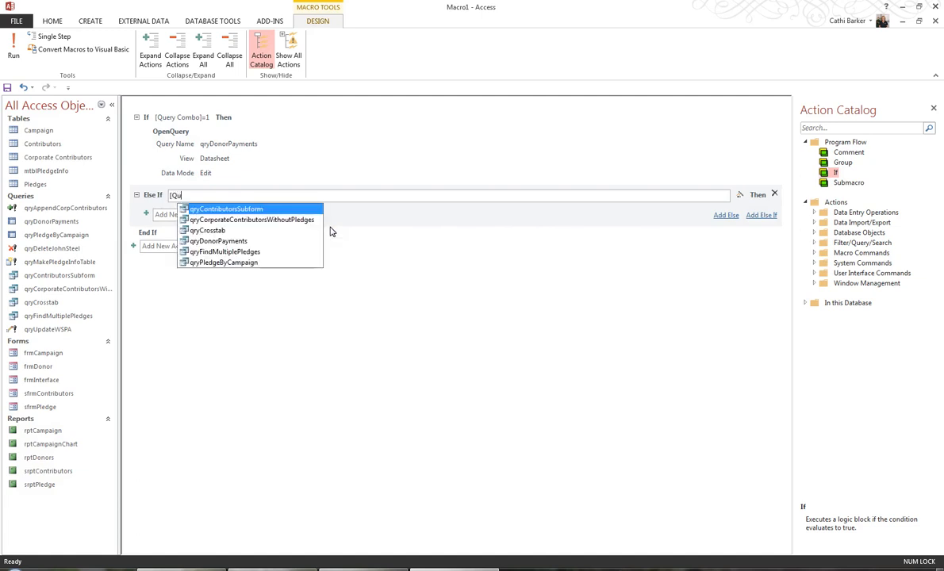
pyautogui.write('ery Combo]=2')
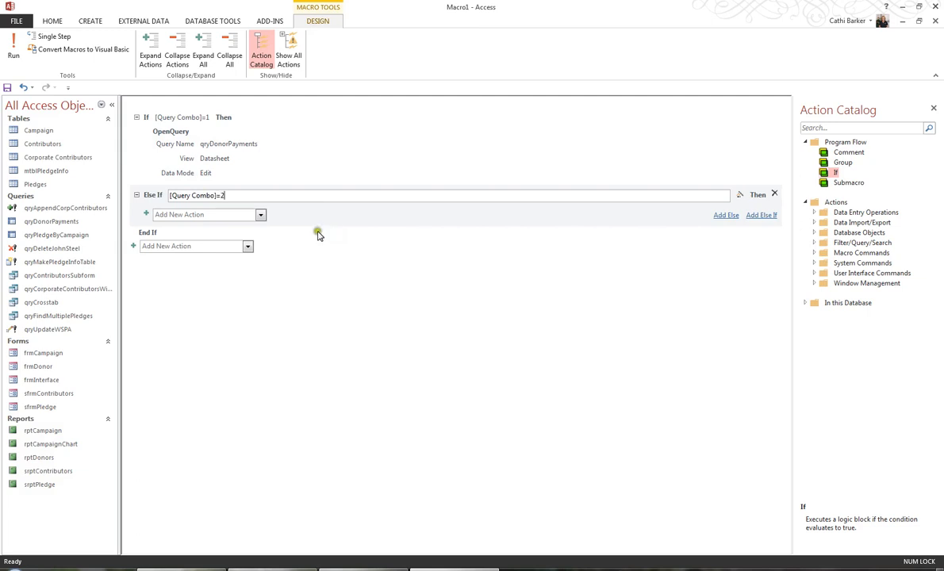
pyautogui.click(260, 214)
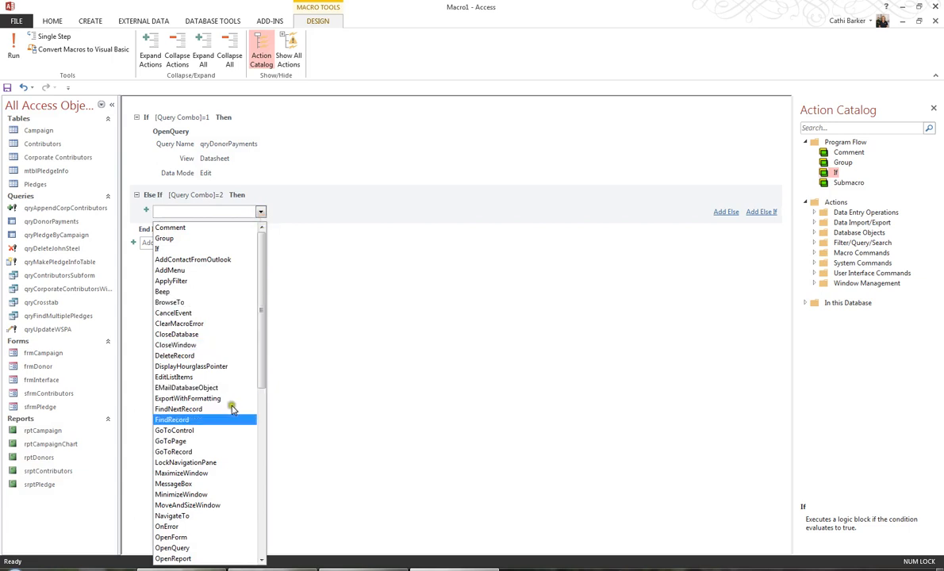
pyautogui.click(207, 547)
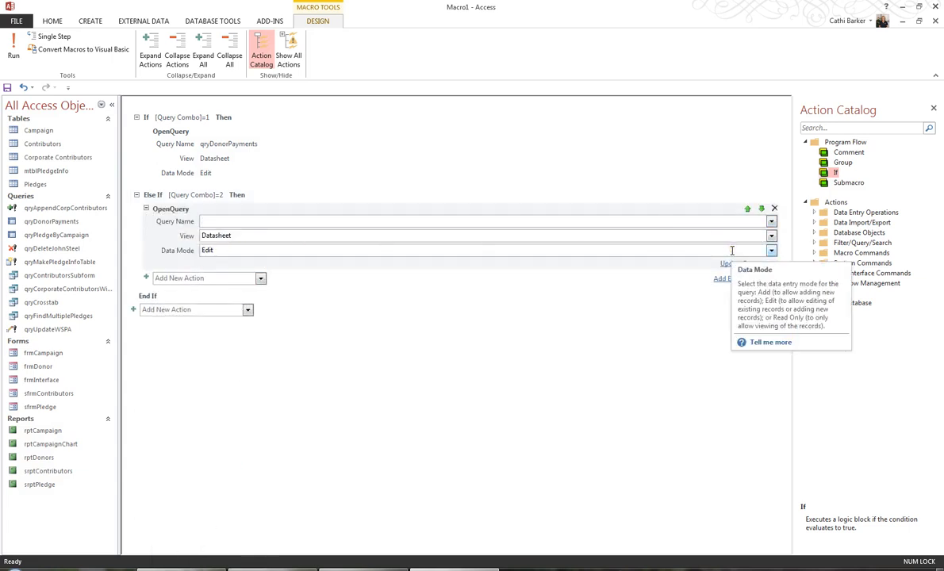
pyautogui.click(771, 222)
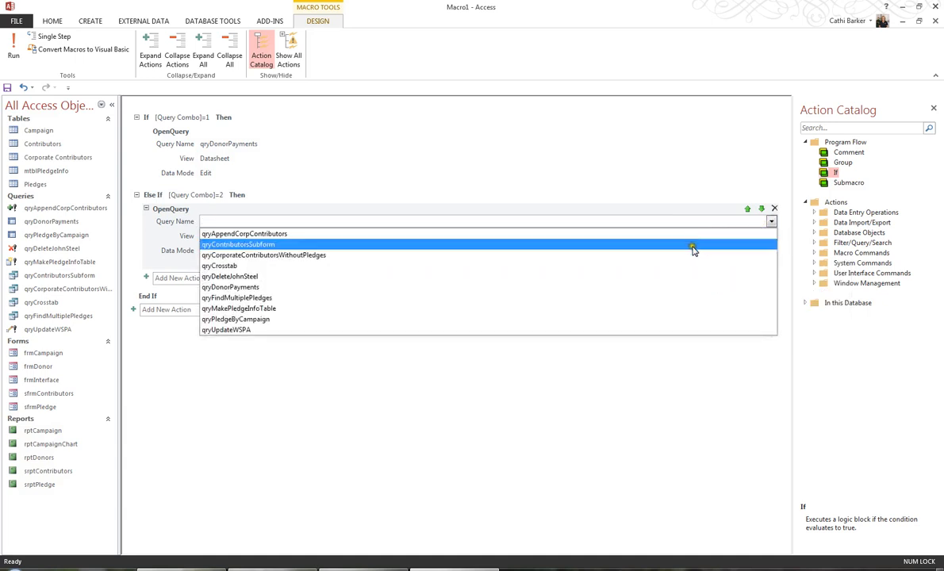
pyautogui.click(639, 322)
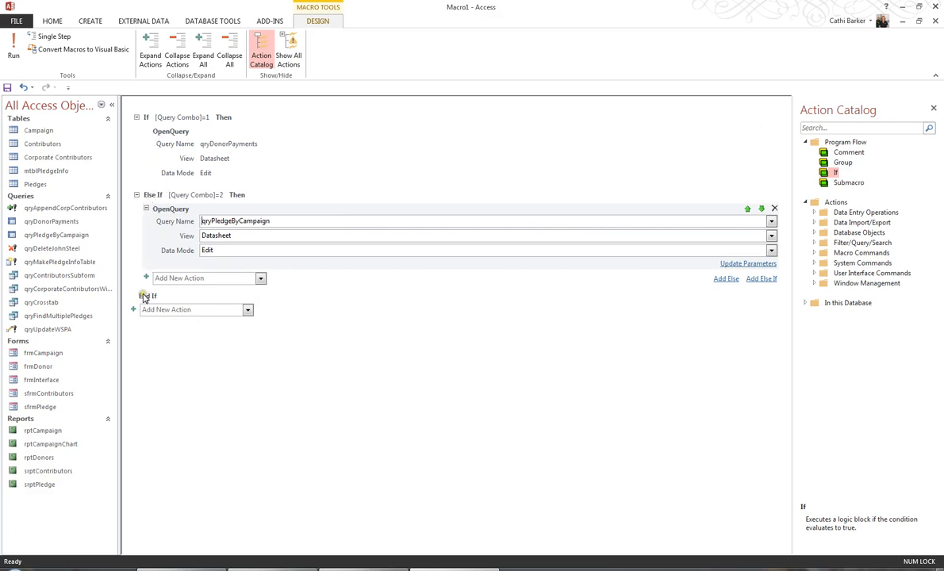
# Save the macro as mcrQuery and close it
pyautogui.click(7, 89)
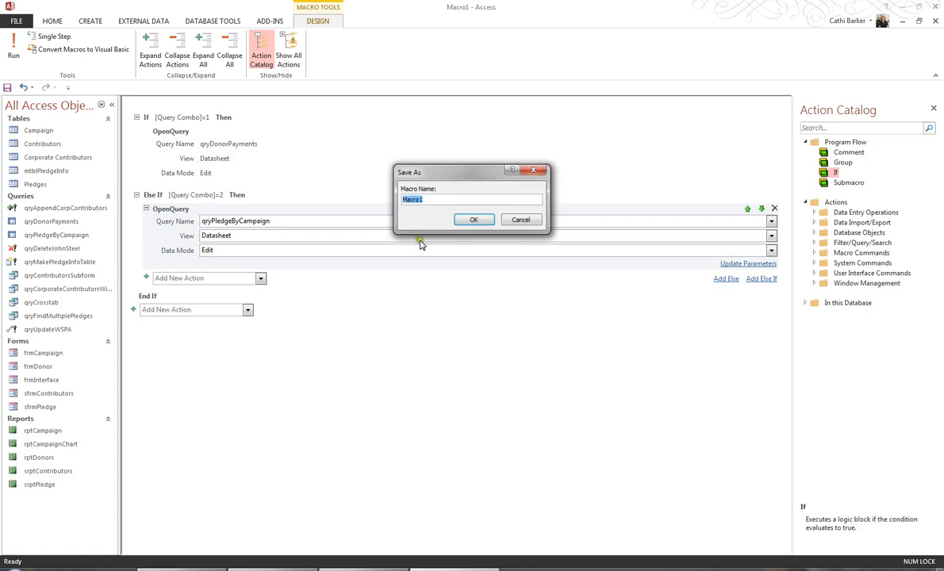
pyautogui.write('mcrQuery')
pyautogui.click(479, 220)
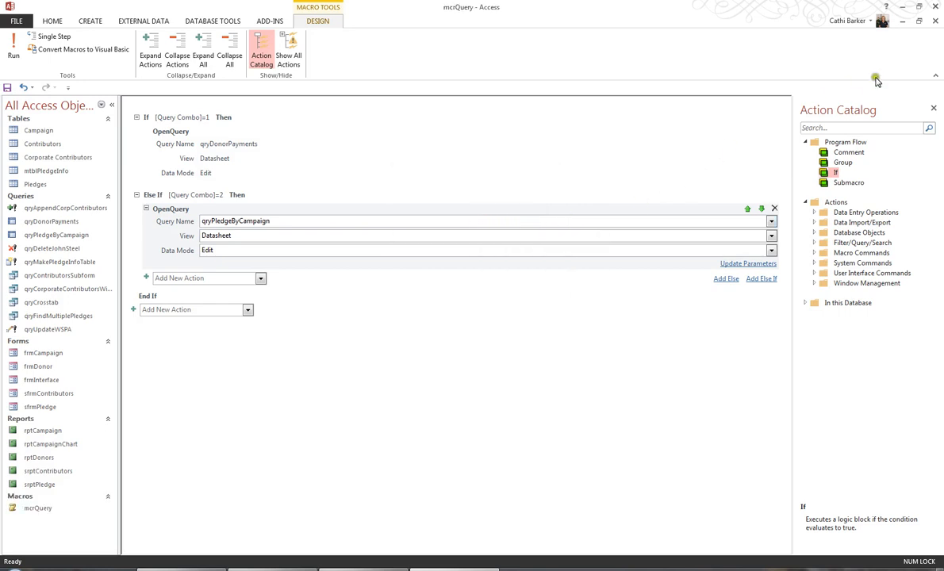
pyautogui.click(936, 25)
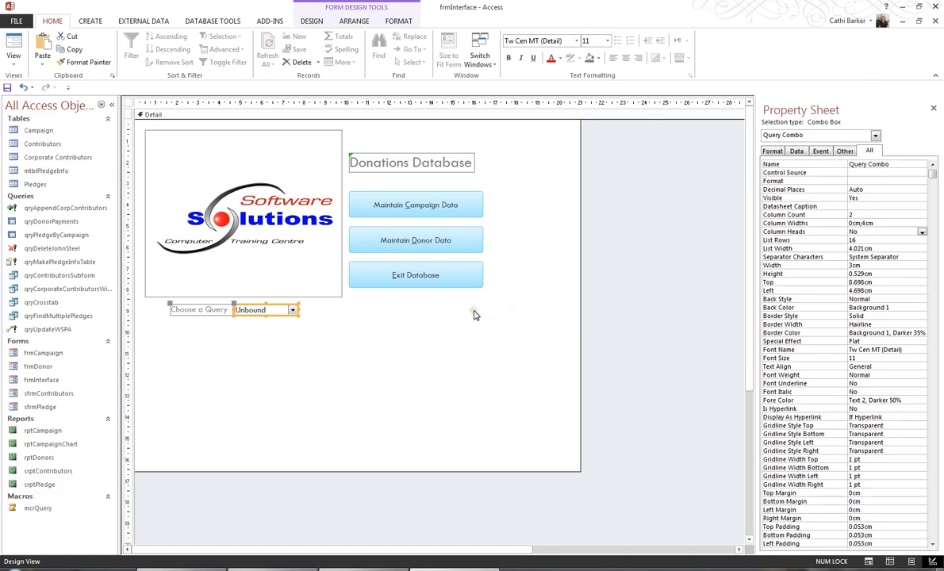
# Place a command button beside the Choose a Query combo box and set it to run the mcrQuery macro
pyautogui.click(305, 21)
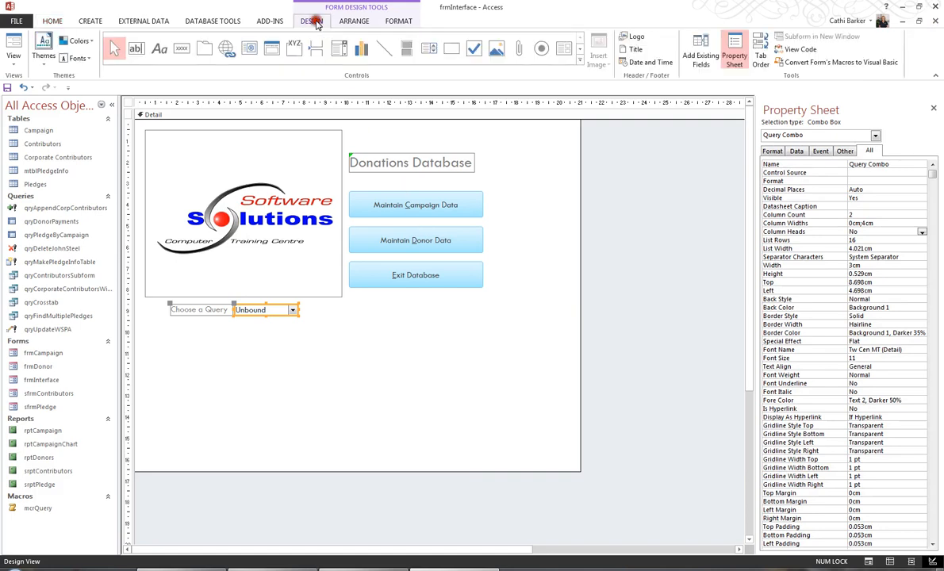
pyautogui.click(183, 50)
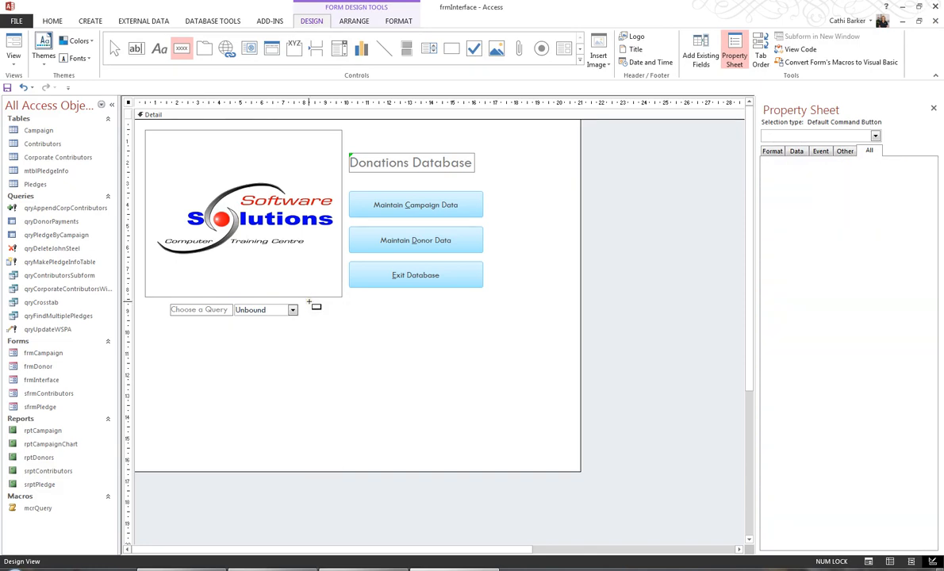
pyautogui.click(309, 302)
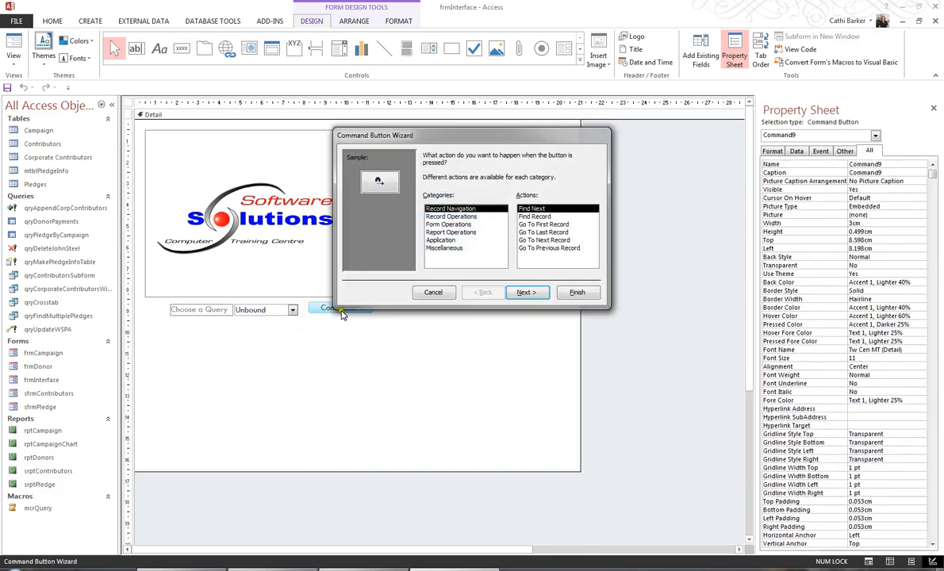
pyautogui.click(443, 248)
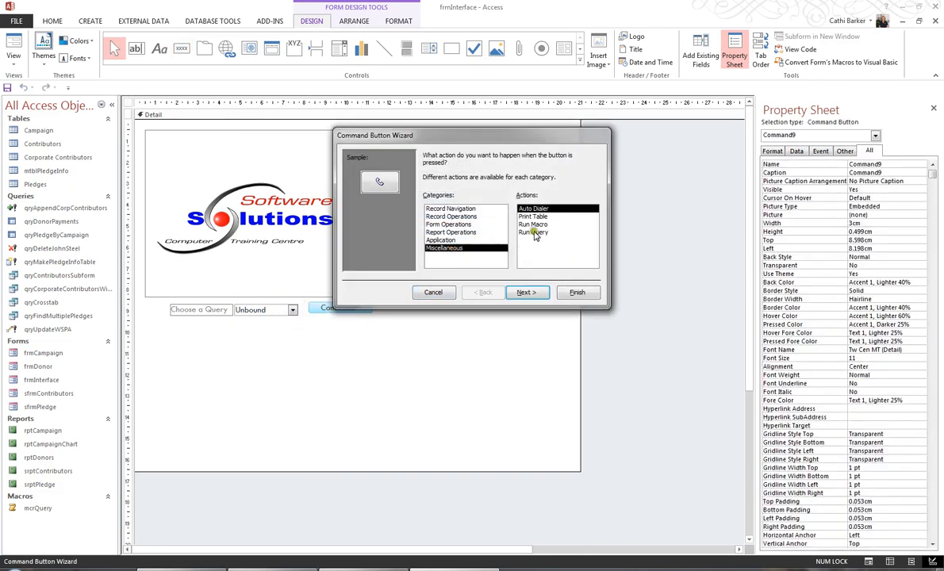
pyautogui.click(534, 226)
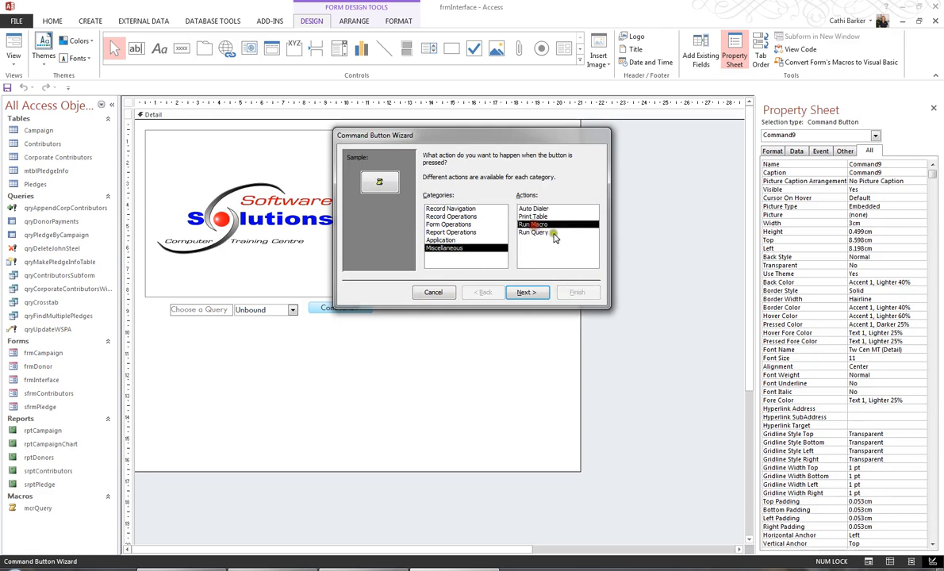
pyautogui.click(533, 293)
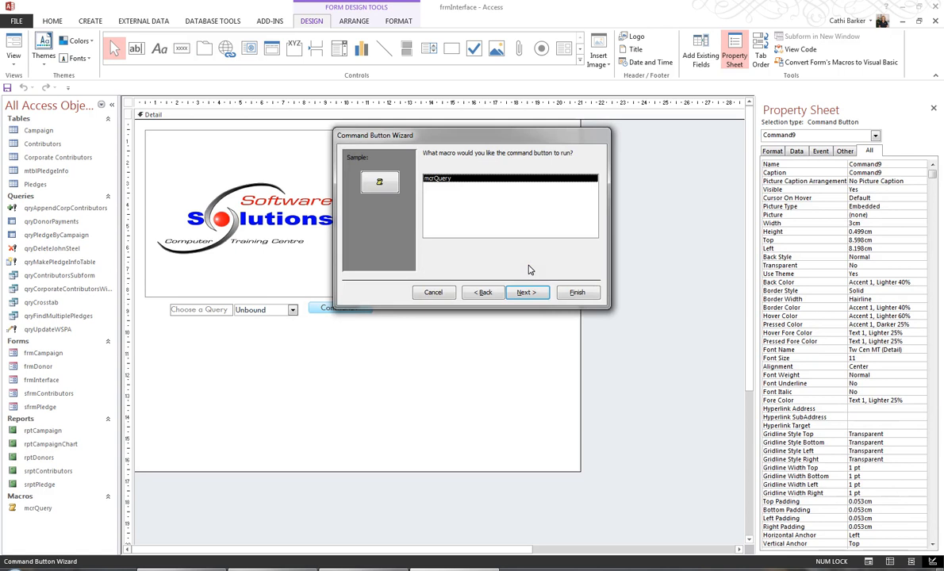
pyautogui.click(526, 292)
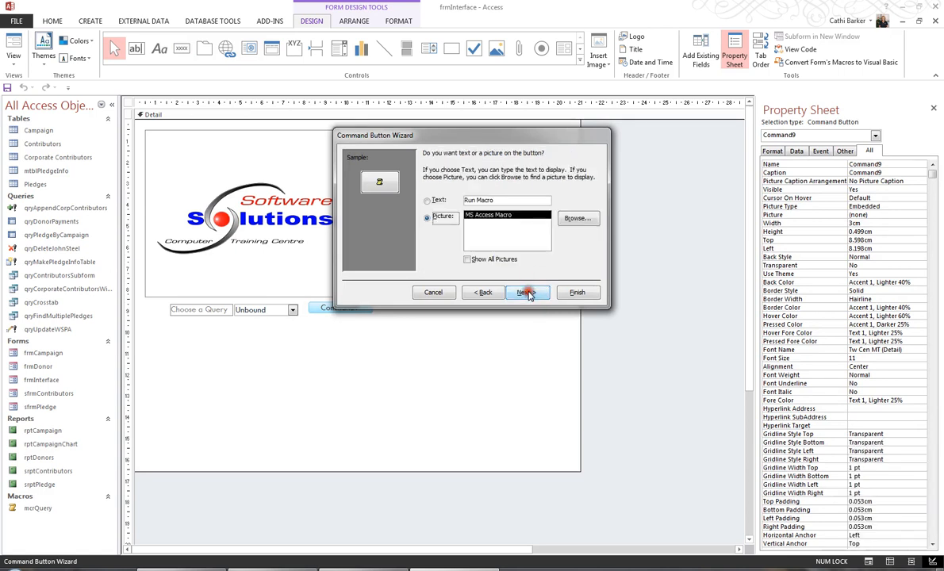
# Give the command button the text &View Query instead of a picture and finish the wizard
pyautogui.click(440, 202)
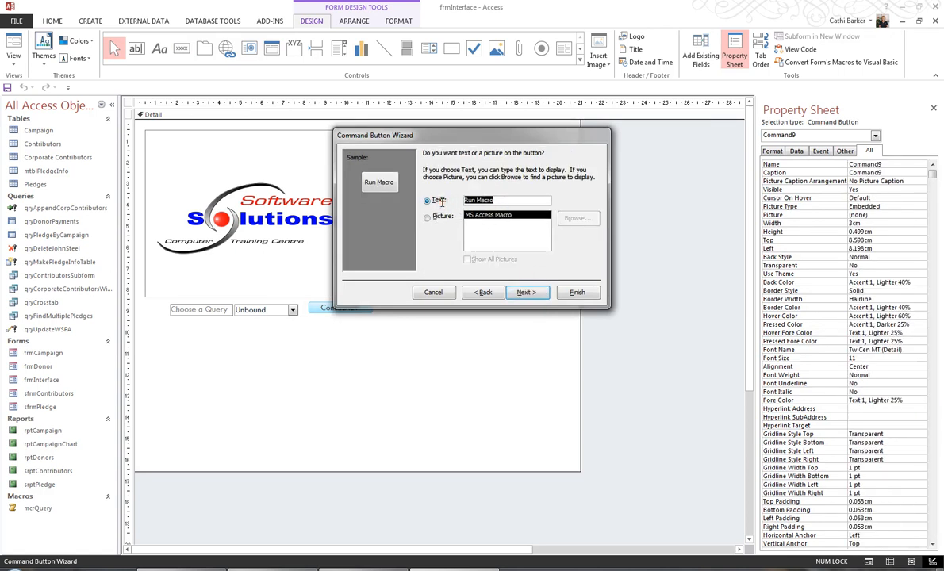
pyautogui.write('&Vi')
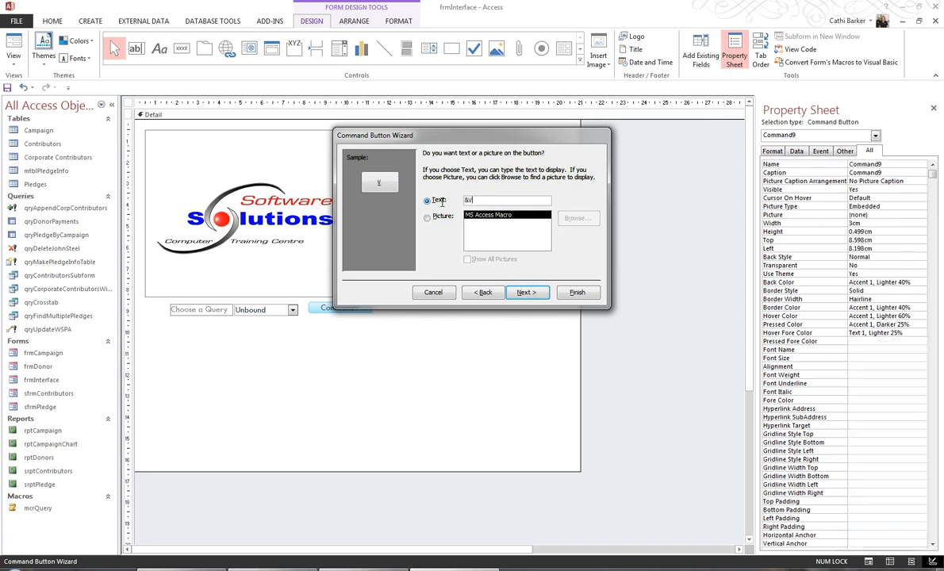
pyautogui.write('ew Q')
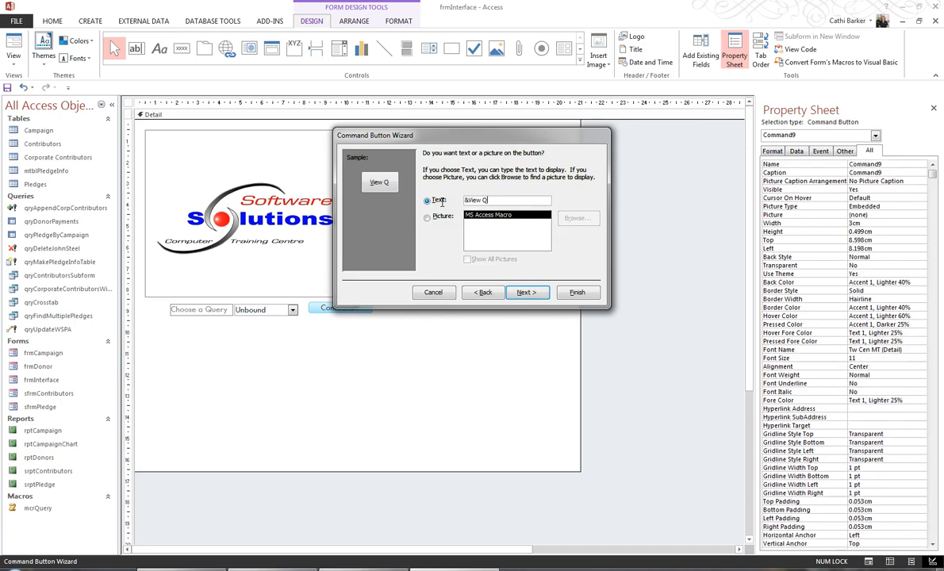
pyautogui.write('uery')
pyautogui.click(577, 292)
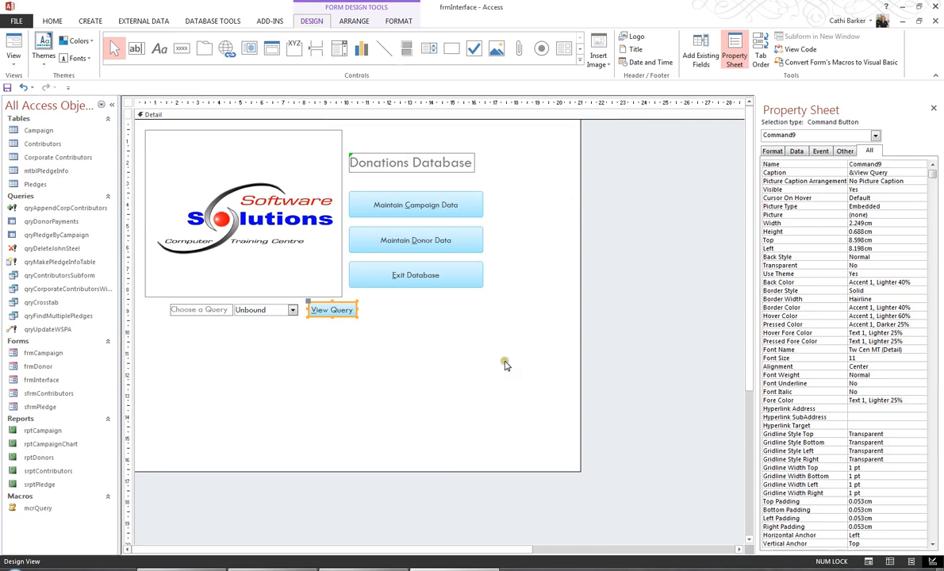
# Test the View Query button in Form view with Donor Payments chosen, and close the opened query
pyautogui.click(11, 46)
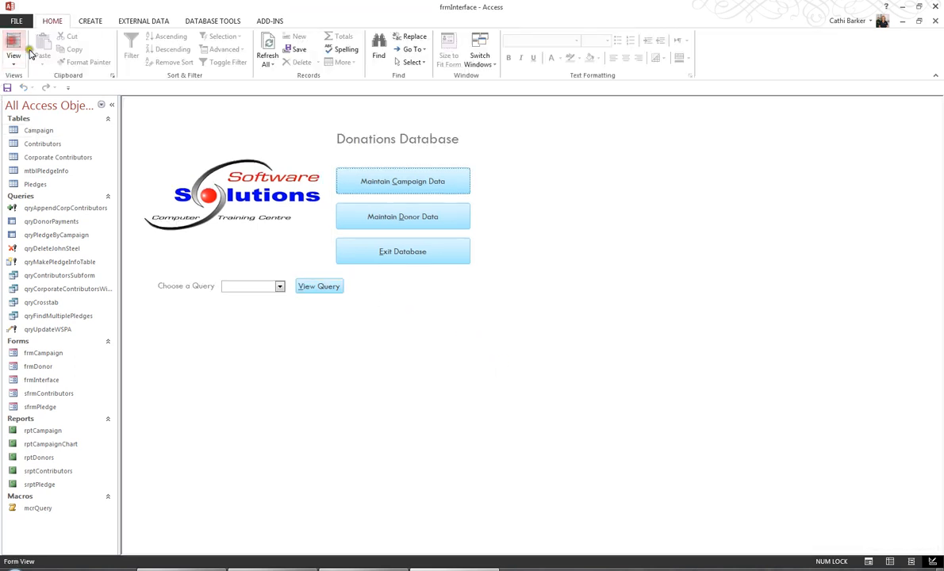
pyautogui.click(279, 286)
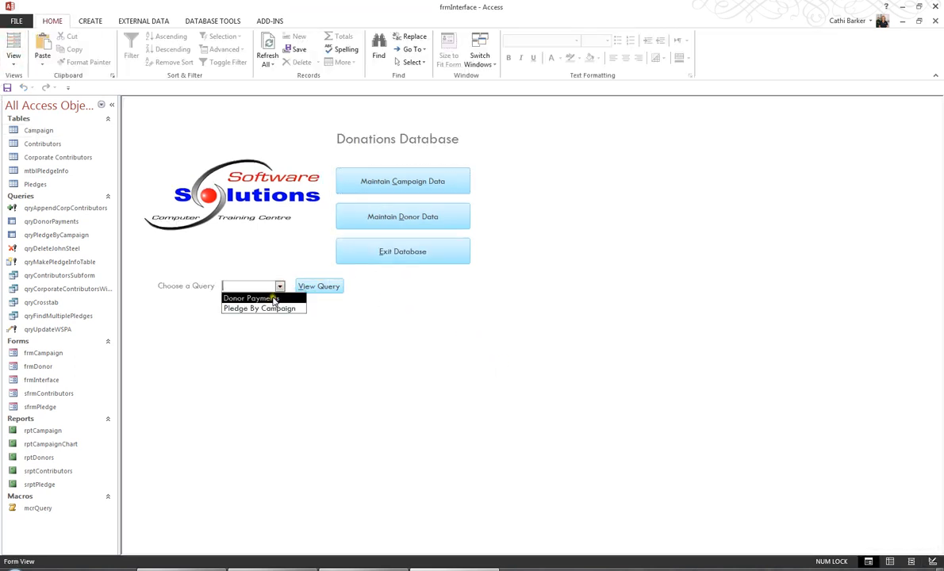
pyautogui.click(270, 297)
pyautogui.click(323, 288)
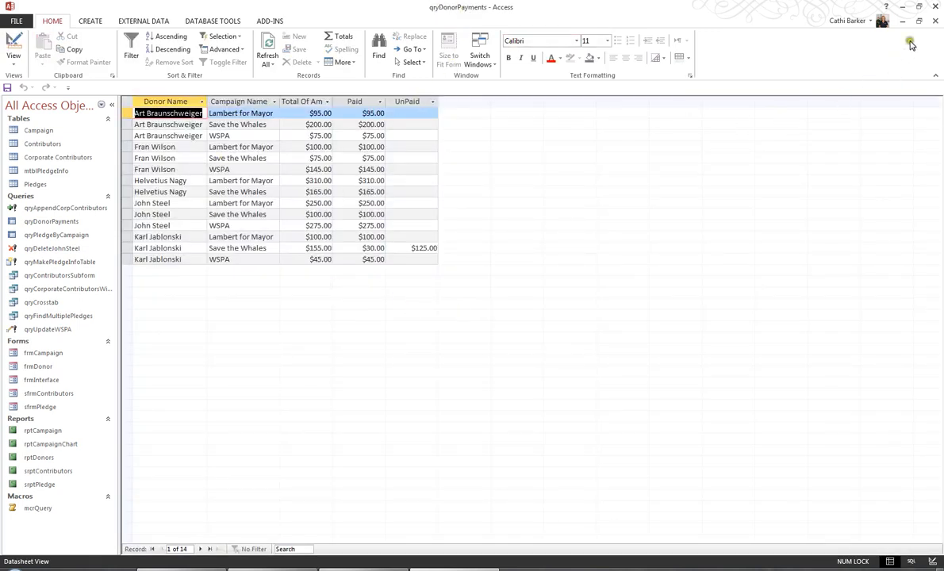
pyautogui.click(935, 21)
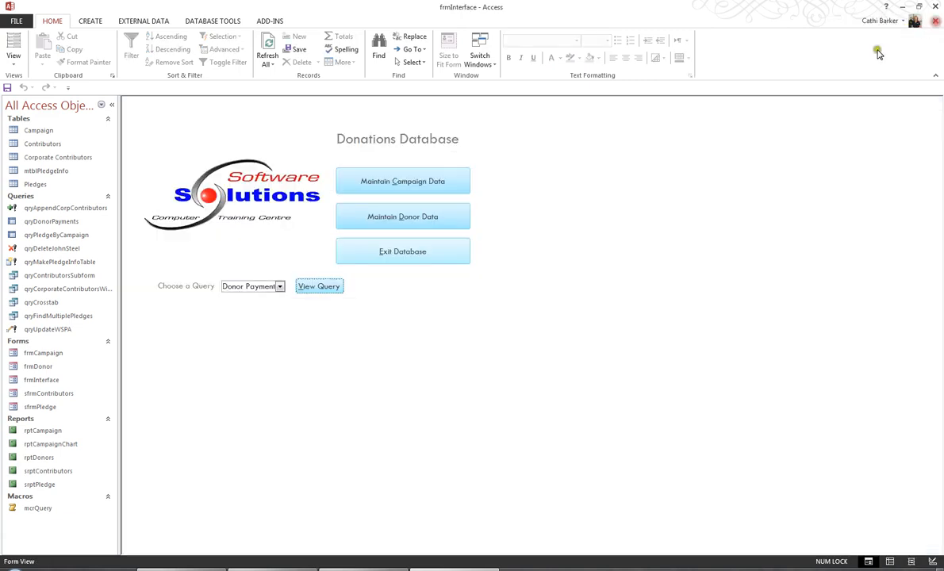
# Test the View Query button with Pledge By Campaign chosen, and close the opened query
pyautogui.click(280, 287)
pyautogui.click(274, 307)
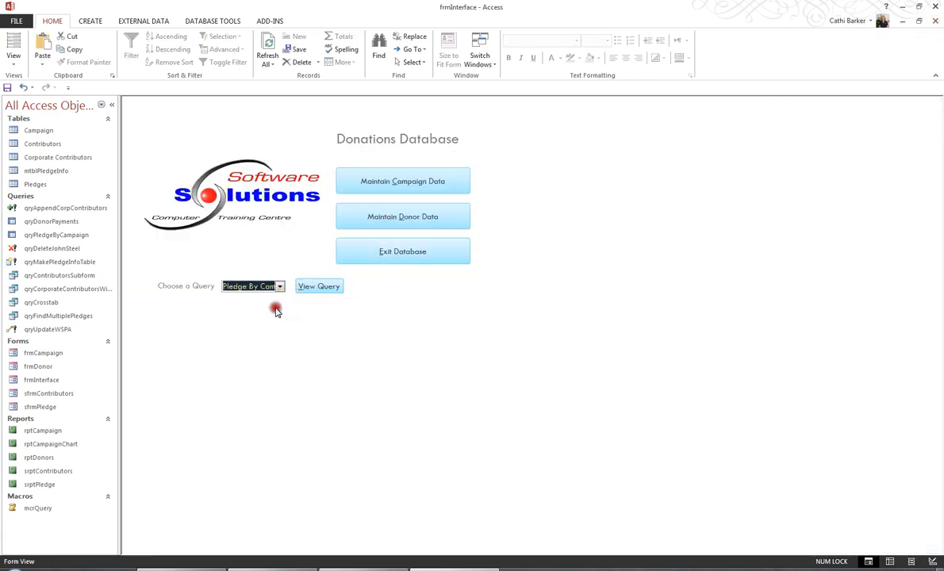
pyautogui.click(320, 288)
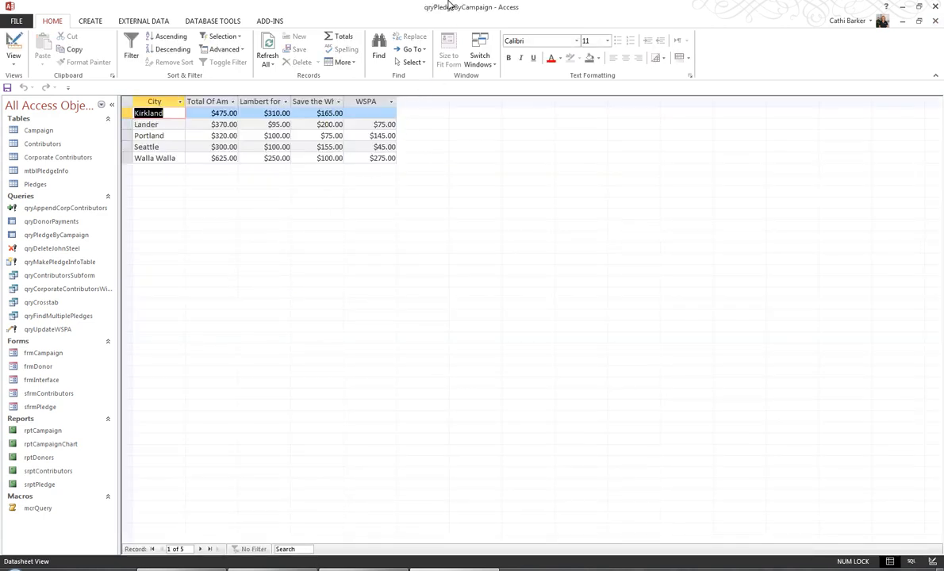
pyautogui.click(935, 21)
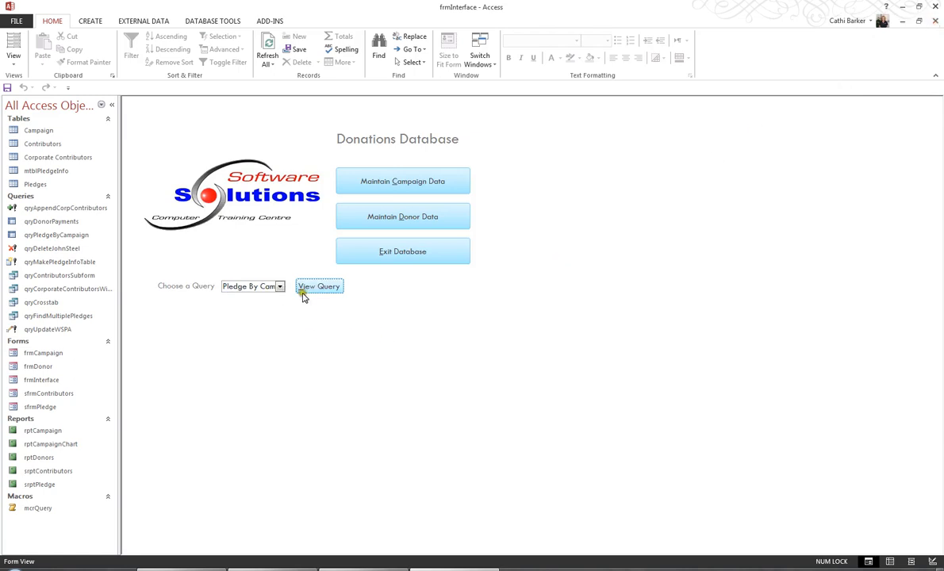
# In Design view, align the query combo box and its label with the logo's left edge and widen the combo box to about 4.4 cm
pyautogui.click(14, 61)
pyautogui.click(37, 157)
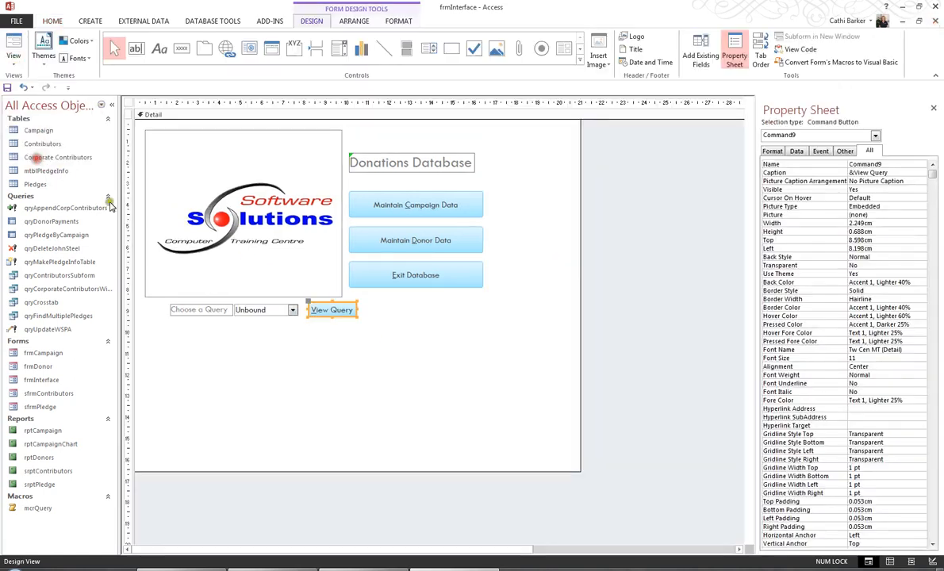
pyautogui.click(230, 310)
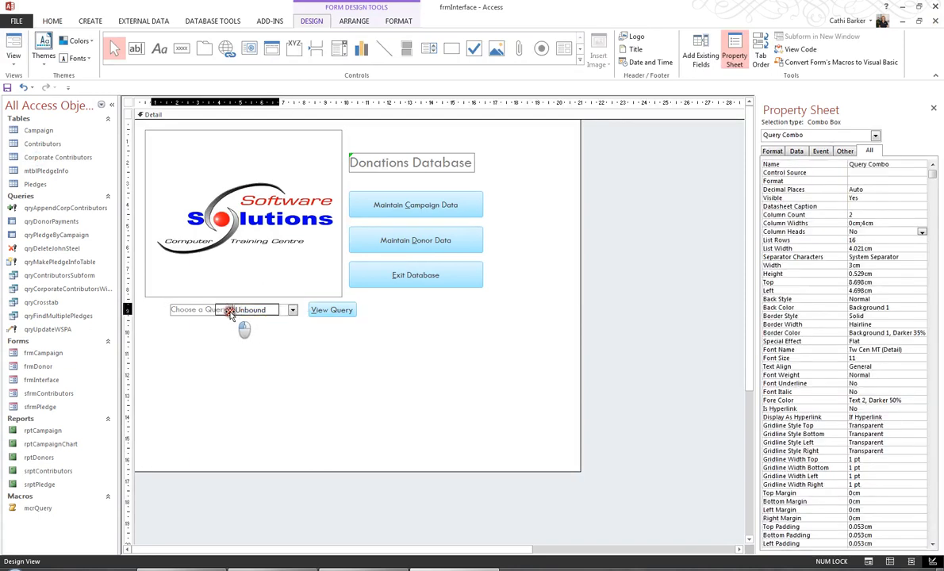
pyautogui.moveTo(230, 313); pyautogui.dragTo(205, 312)
pyautogui.click(180, 310)
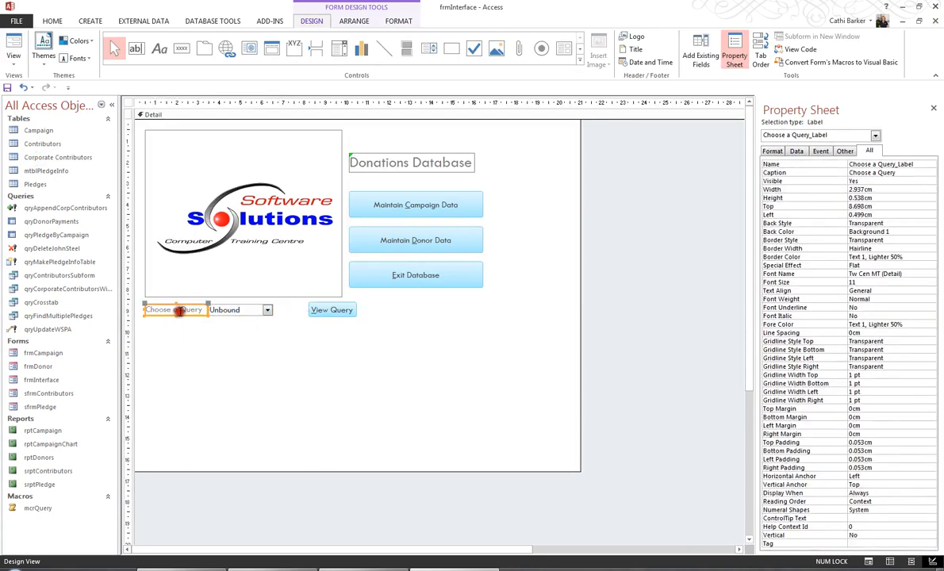
pyautogui.click(270, 310)
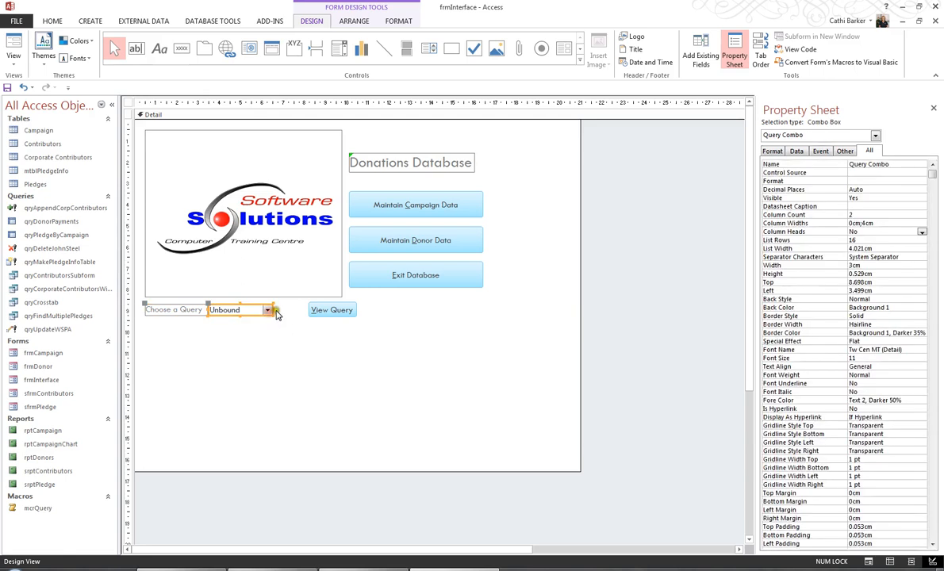
pyautogui.moveTo(277, 311); pyautogui.dragTo(302, 310)
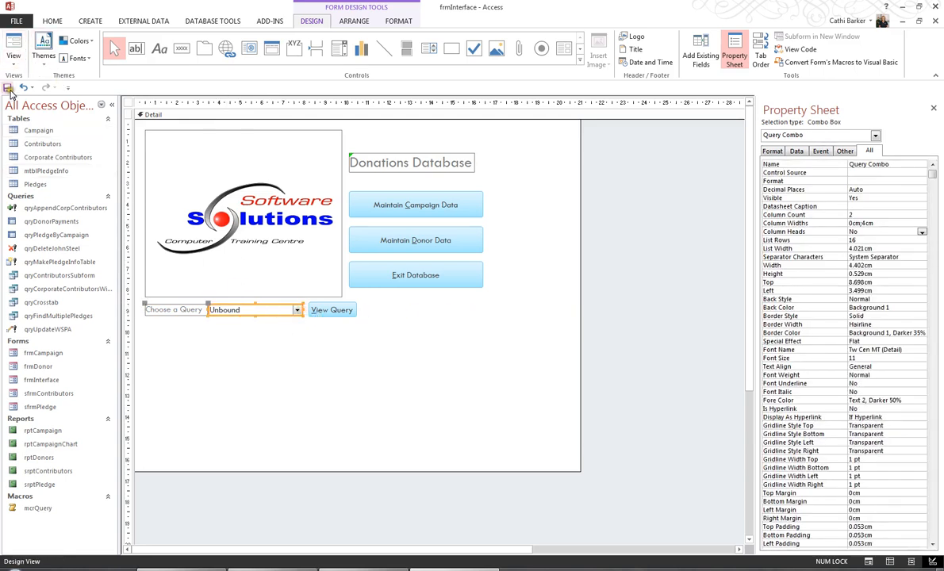